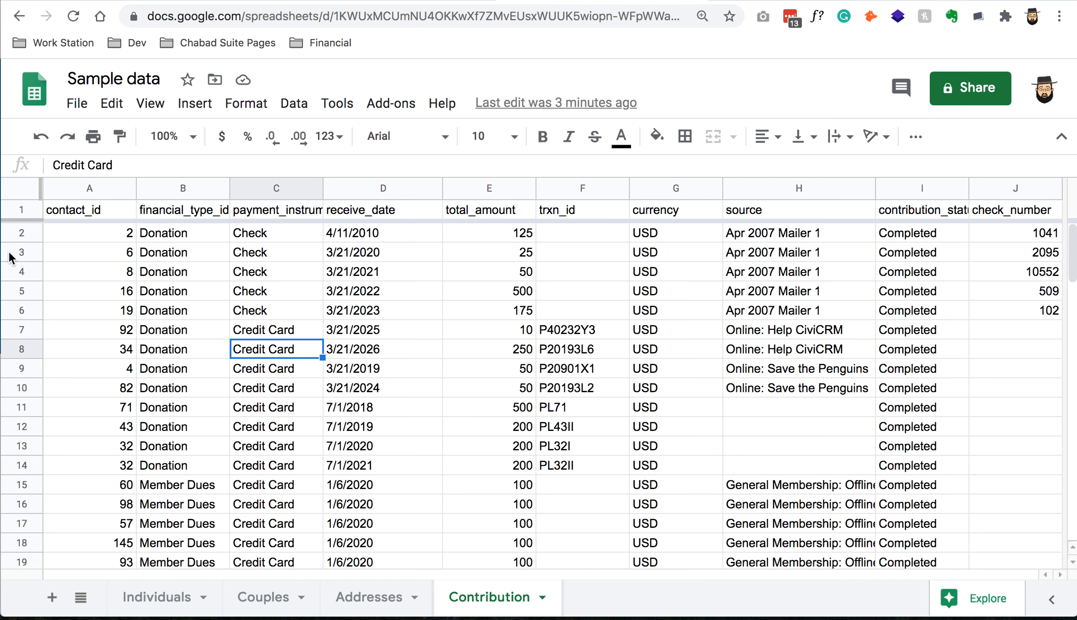
Step: Examine the contact_id column and the financial_type_id values throughout the Contribution sheet
click(75, 212)
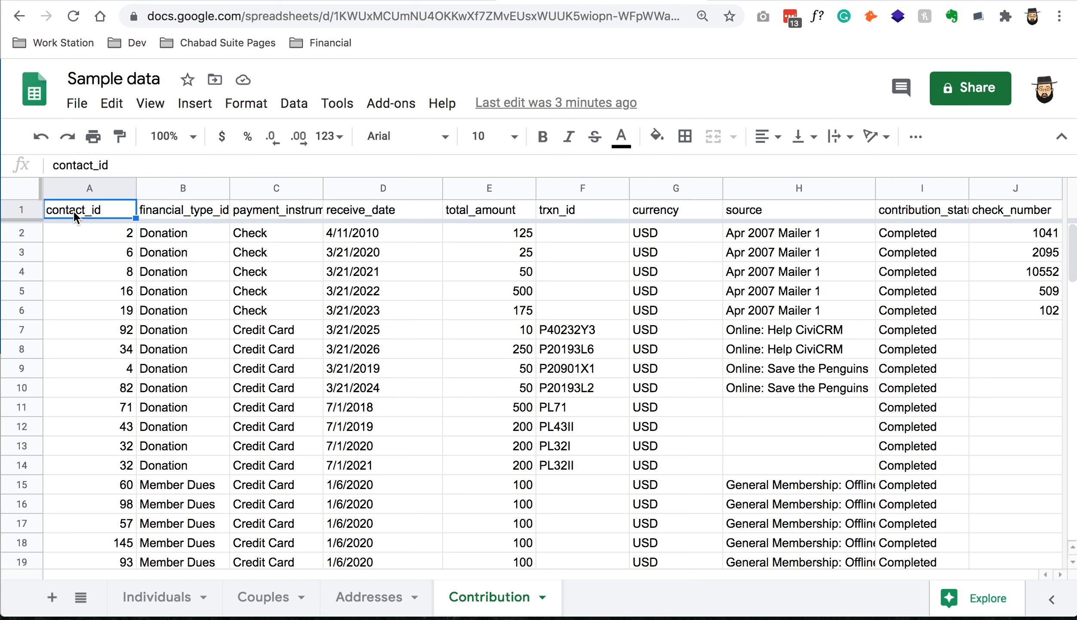
click(168, 330)
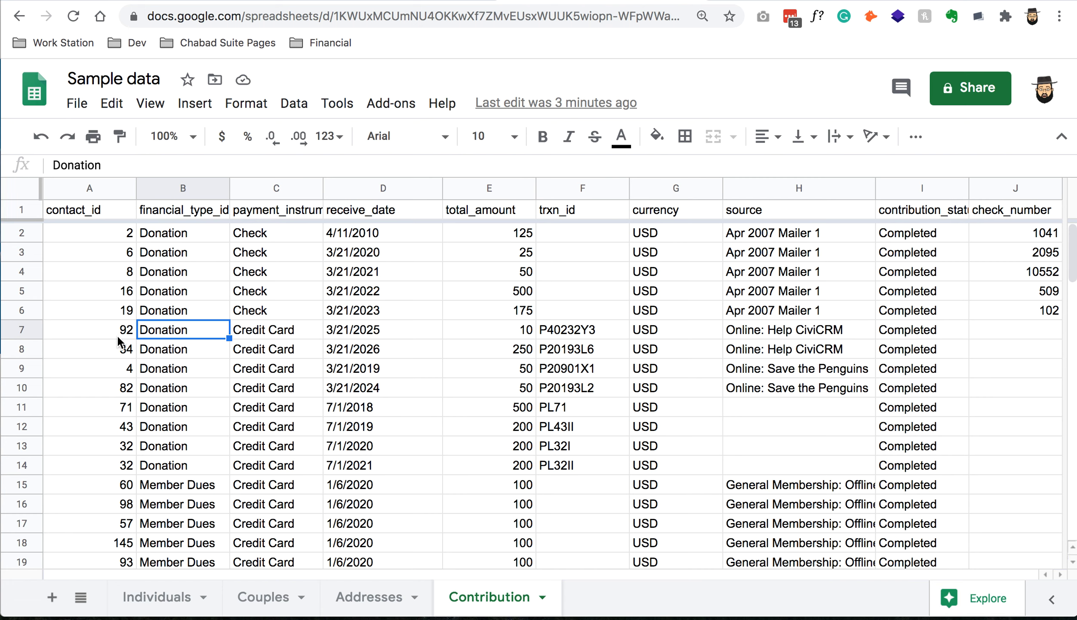
click(214, 386)
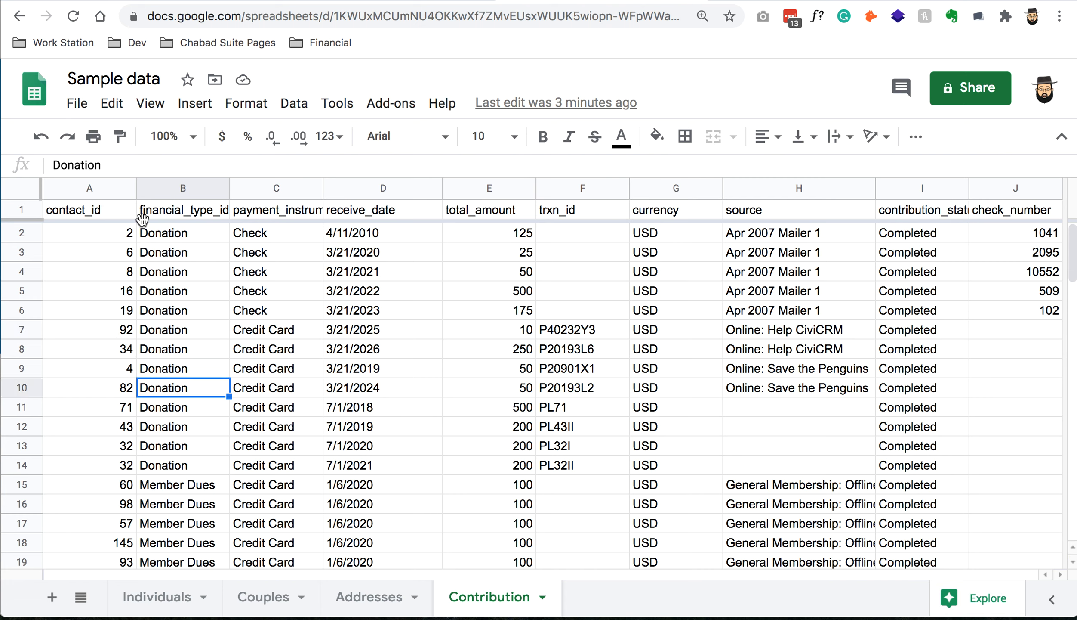
click(161, 237)
shift+click(169, 271)
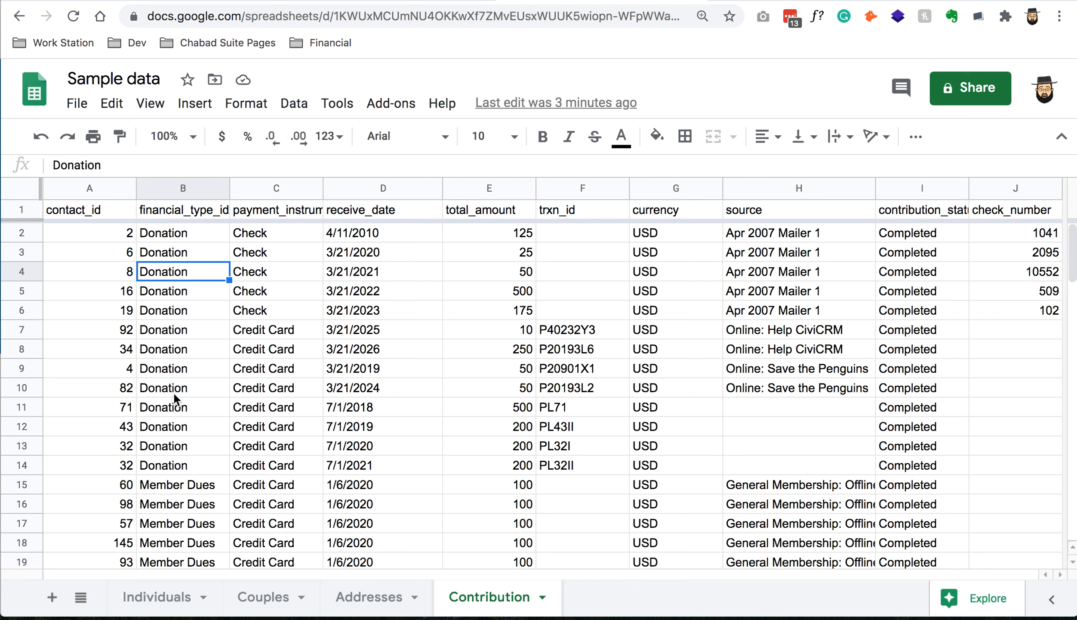
scroll(174, 403, down, 4)
scroll(174, 408, down, 7)
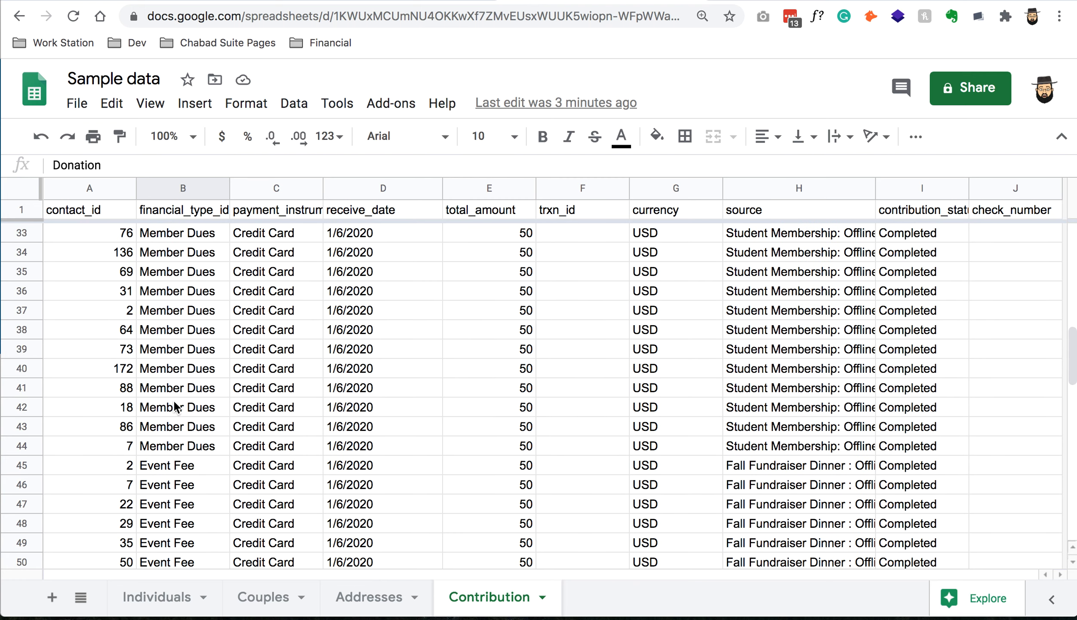
scroll(175, 411, up, 11)
click(163, 350)
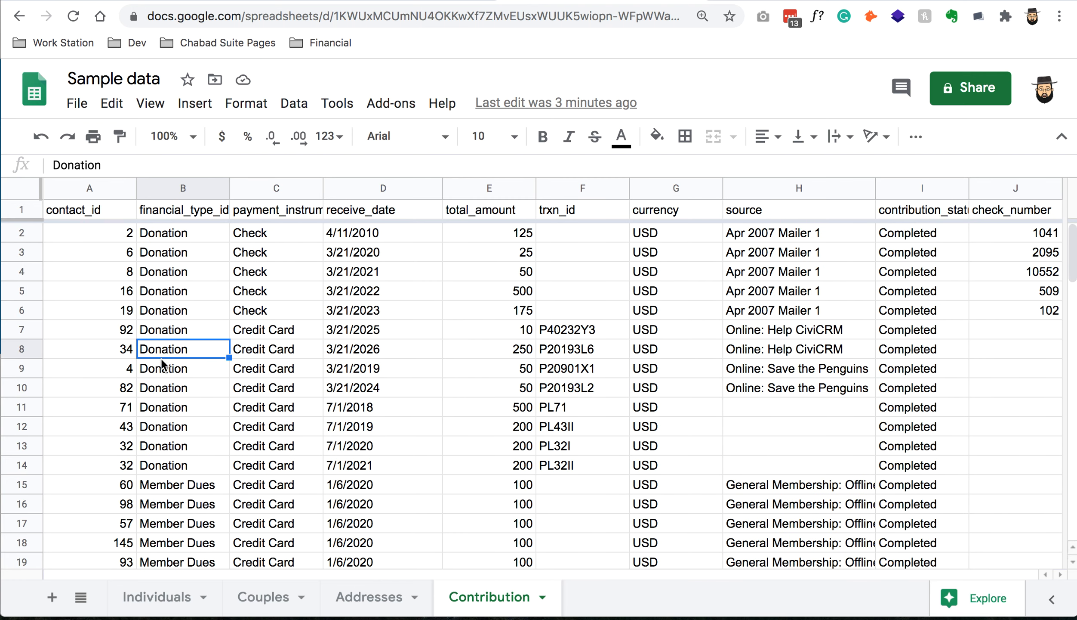
scroll(171, 392, down, 4)
scroll(181, 408, down, 8)
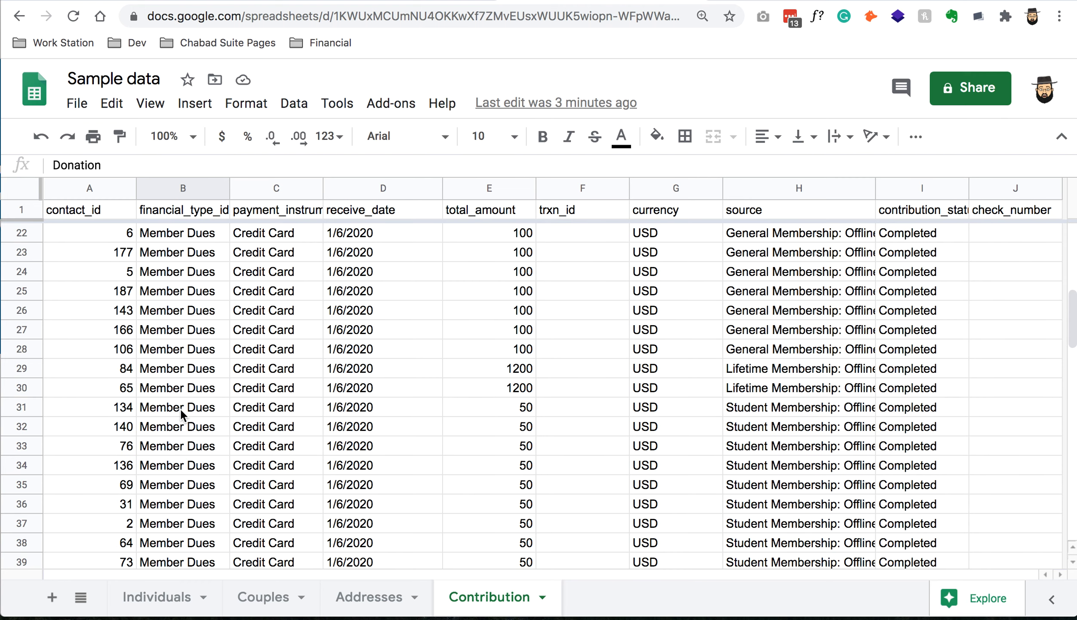
click(181, 408)
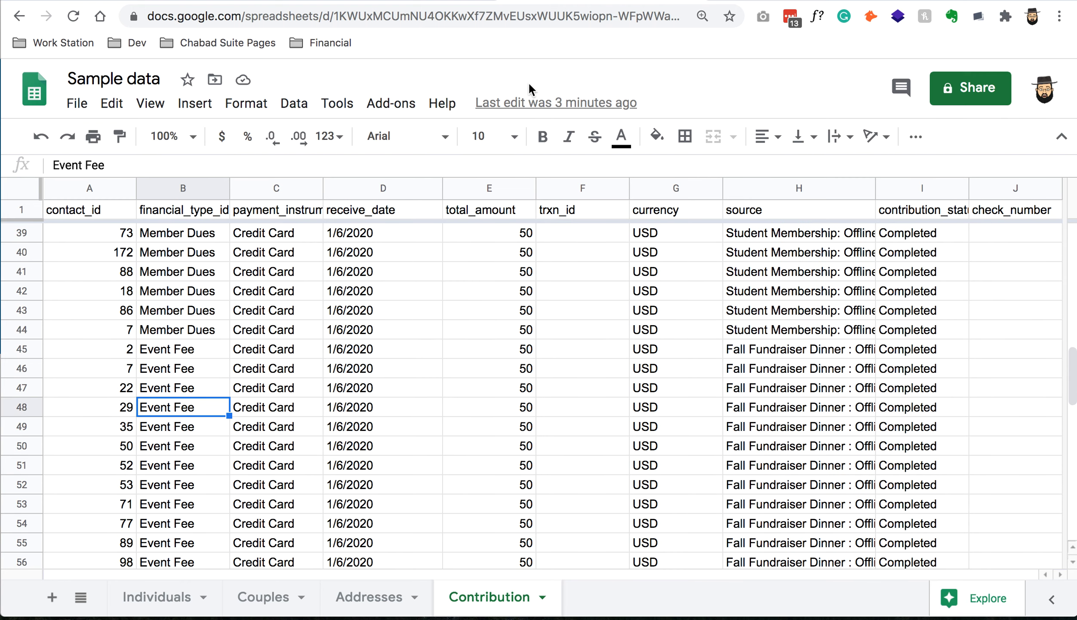
click(191, 348)
scroll(191, 349, up, 12)
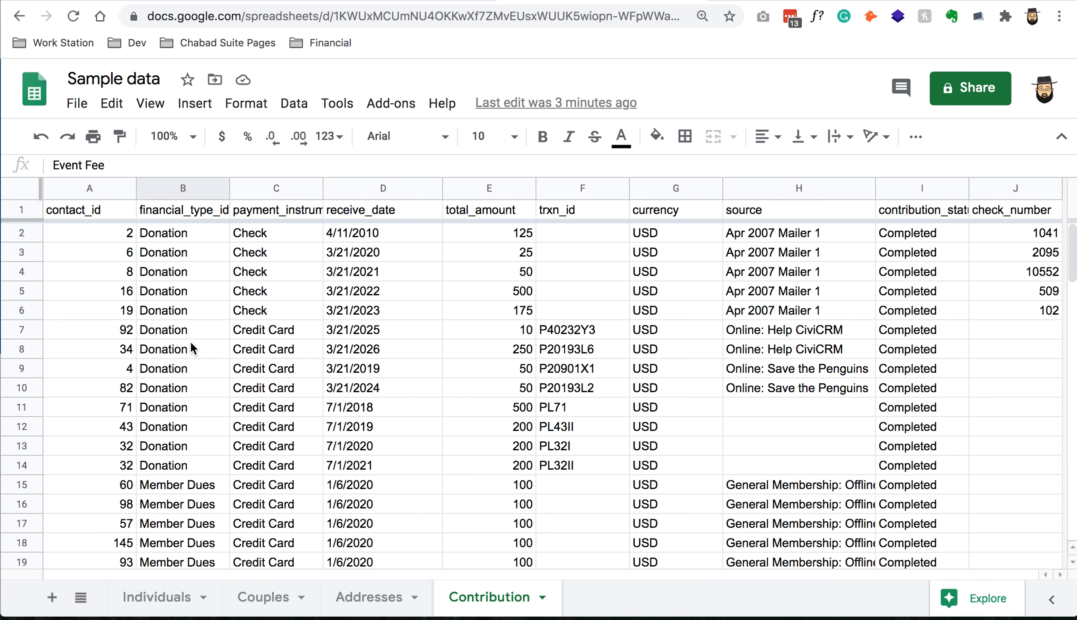
click(191, 348)
click(182, 280)
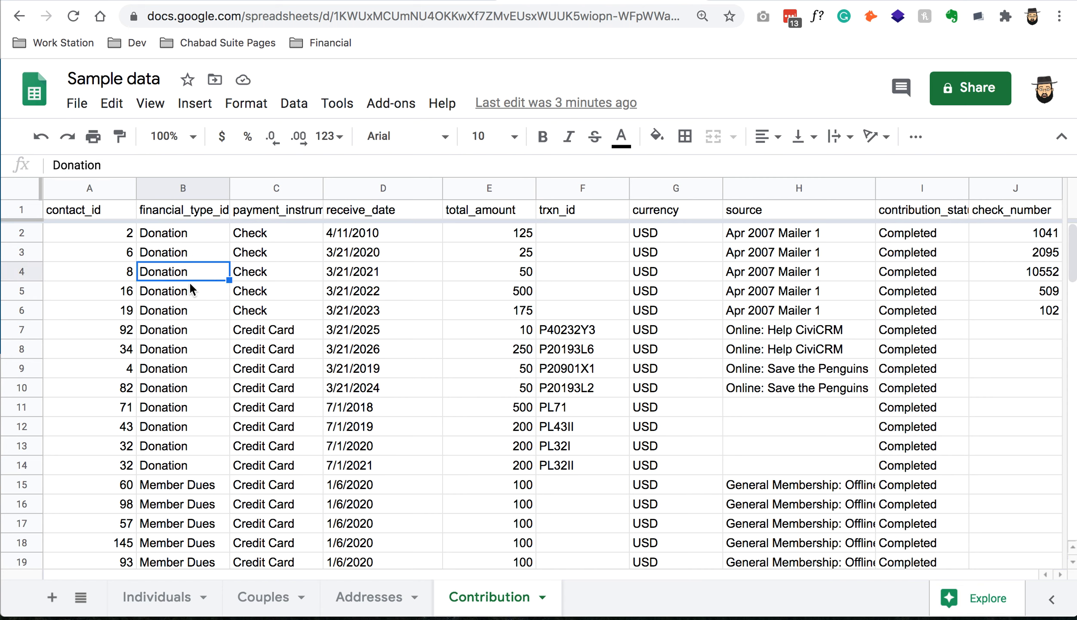
Step: Switch to CiviCRM, find the Financial Types page by searching the menu for "financi", and review its list
click(760, 2)
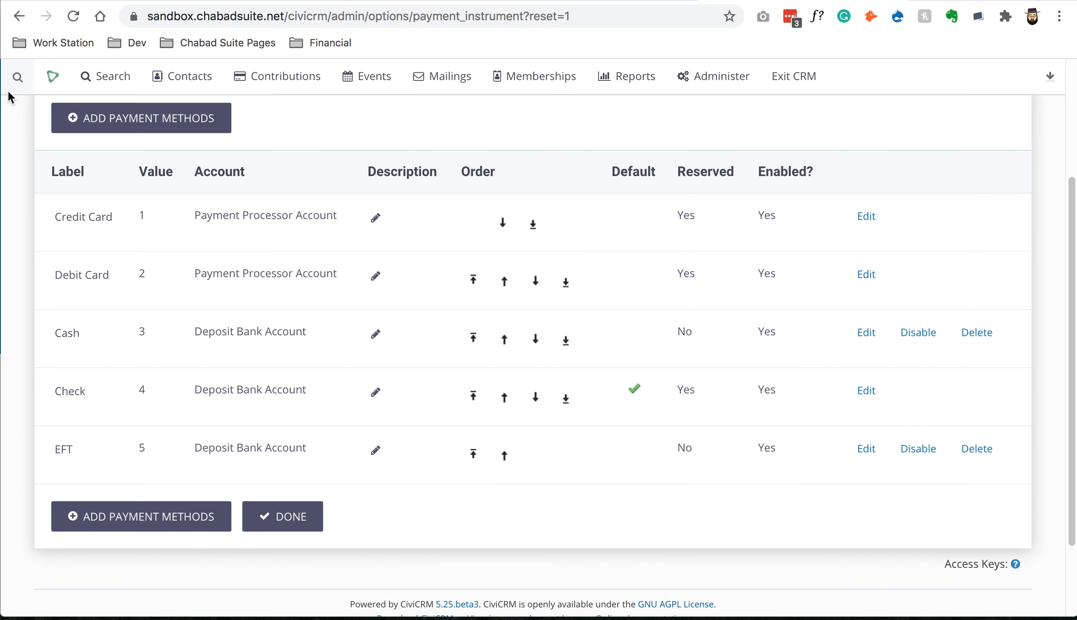
click(37, 80)
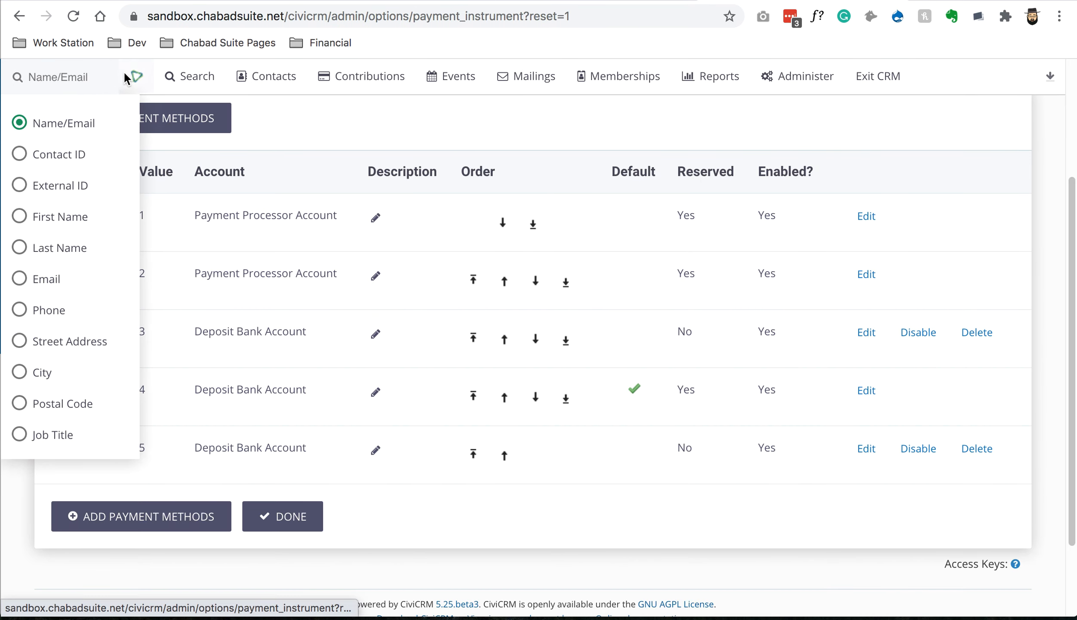
mouse_move(59, 78)
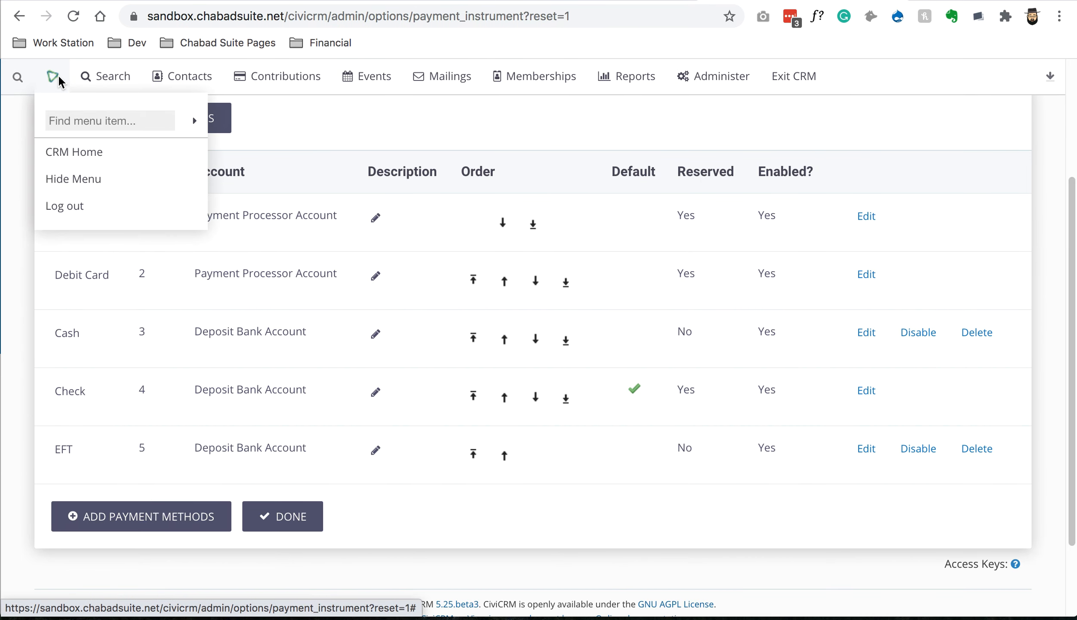
text(financi)
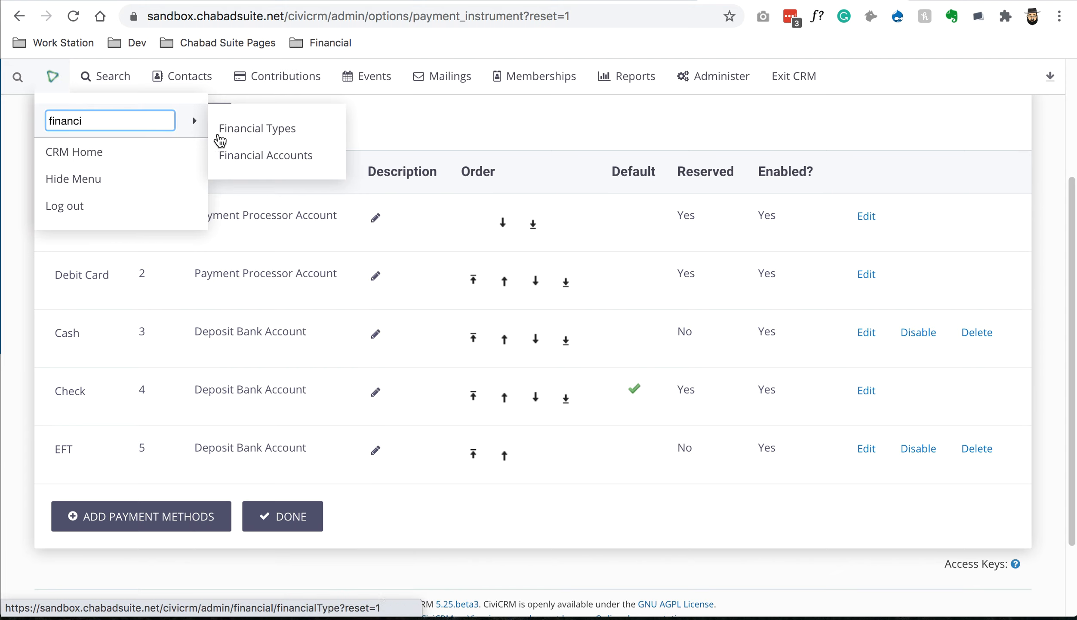
click(231, 136)
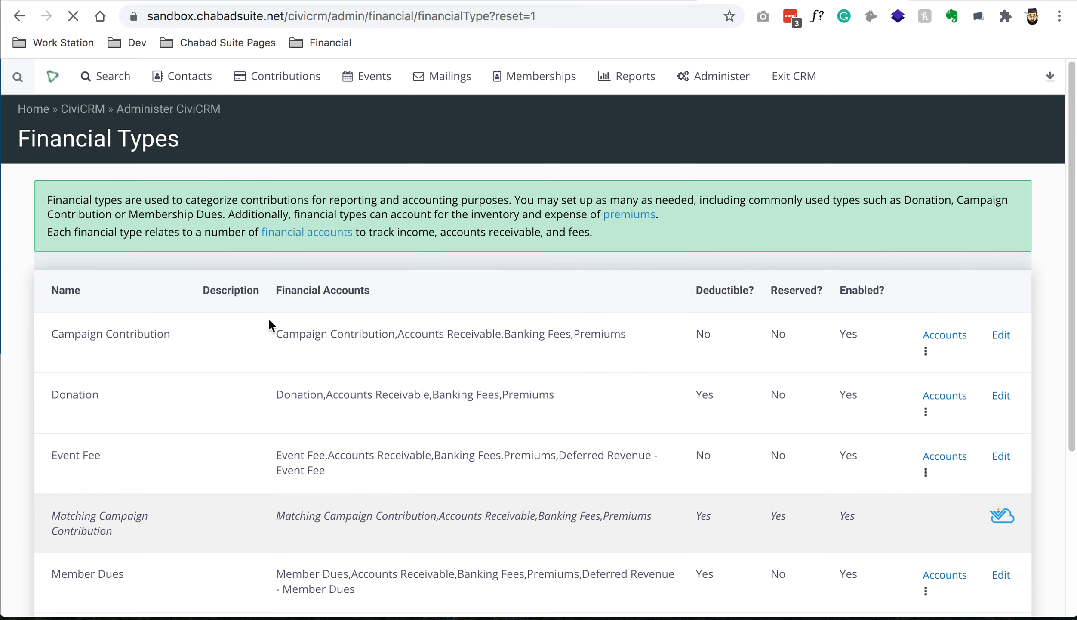
scroll(233, 377, down, 3)
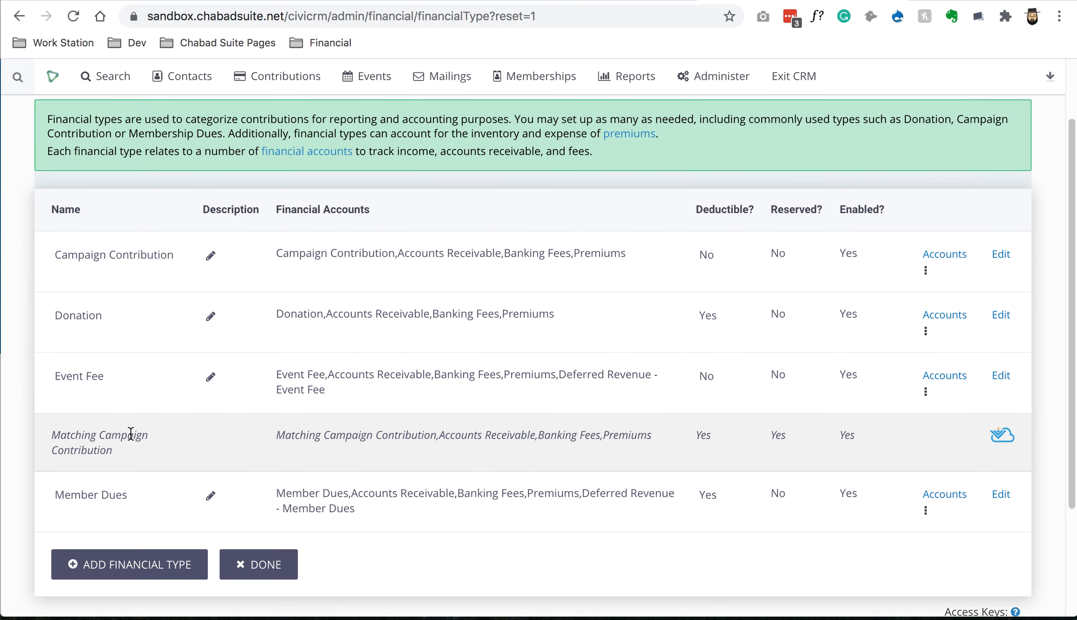
Step: Compare the financial_type_id values in the Sample data spreadsheet with the Financial Types list in CiviCRM
click(575, 1)
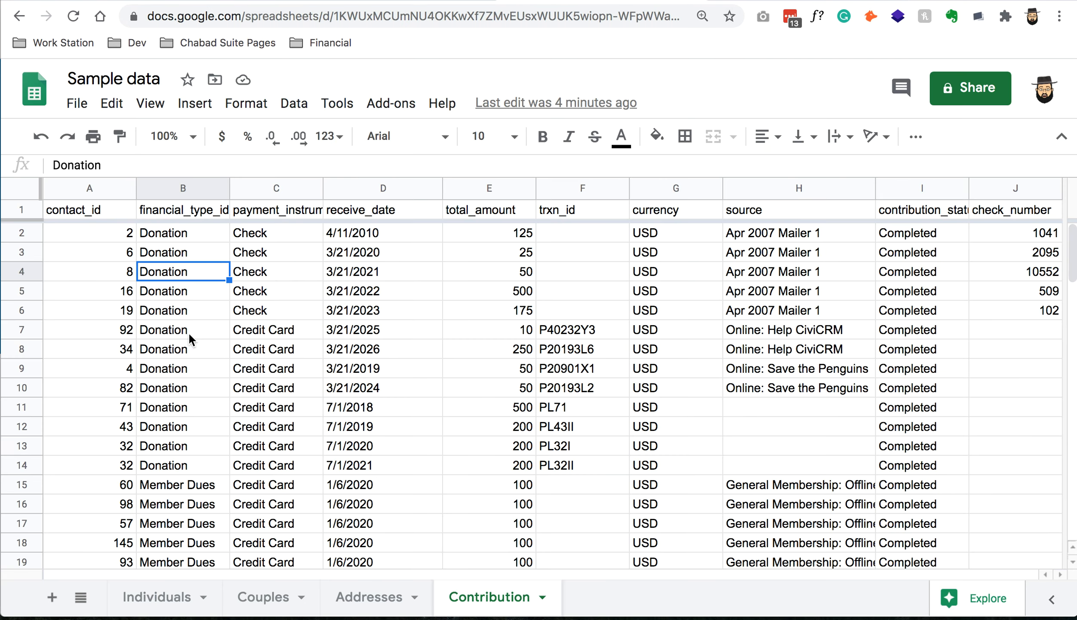
click(825, 1)
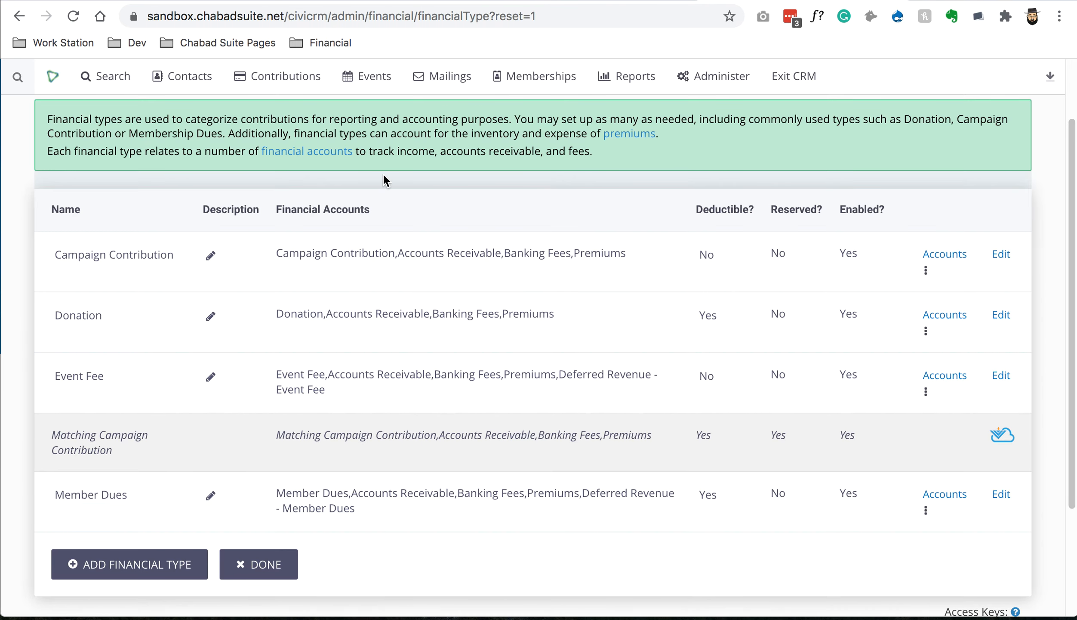
click(615, 0)
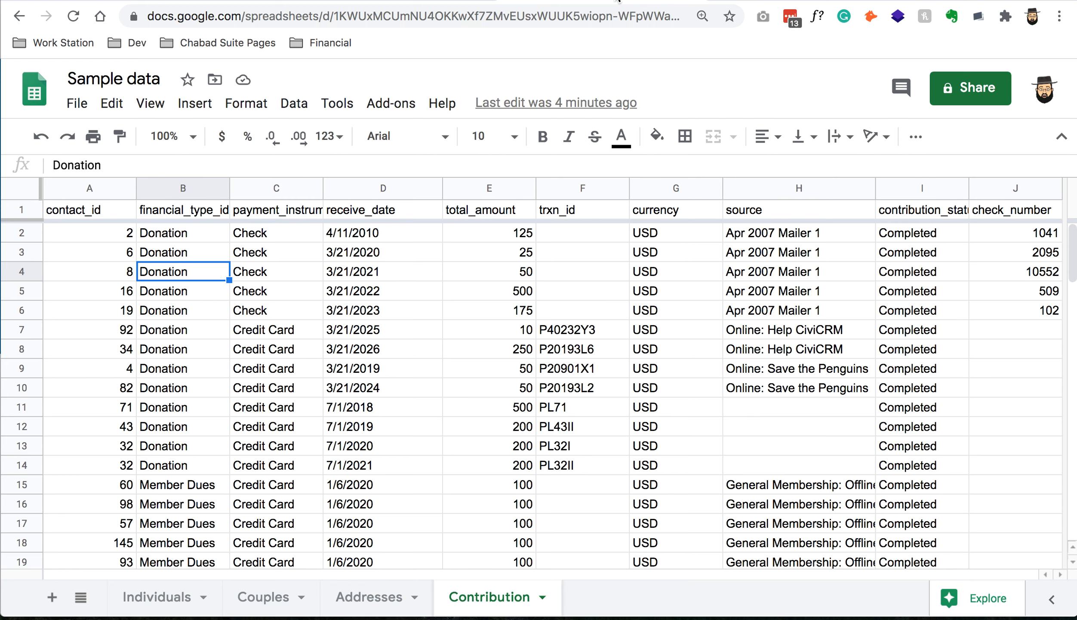
click(181, 317)
Step: Examine the Check and Credit Card entries in the spreadsheet's payment instrument column
click(242, 327)
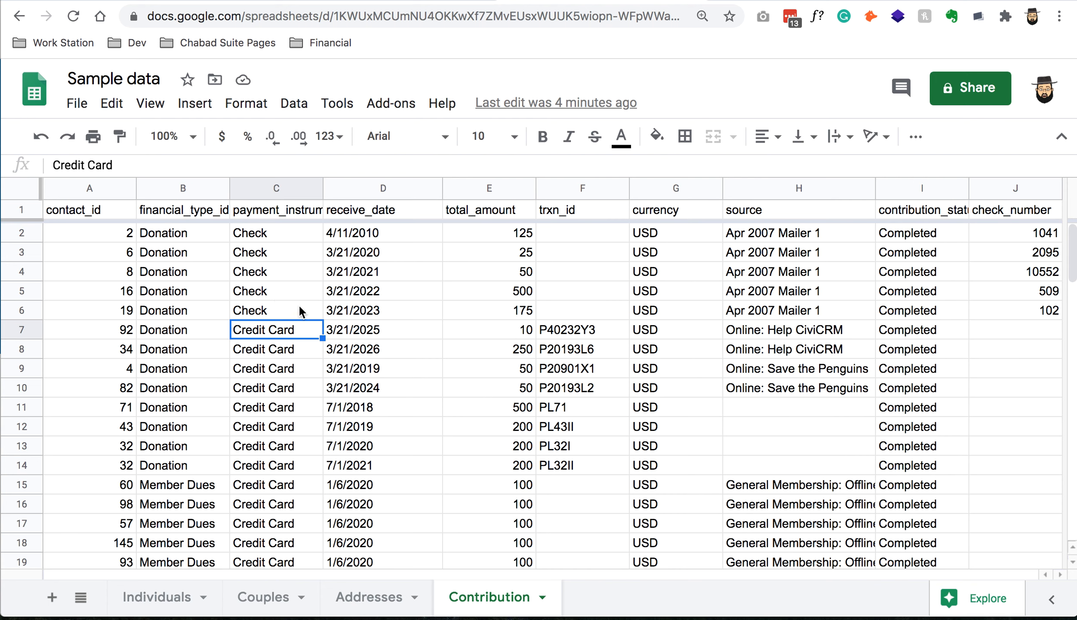
click(278, 260)
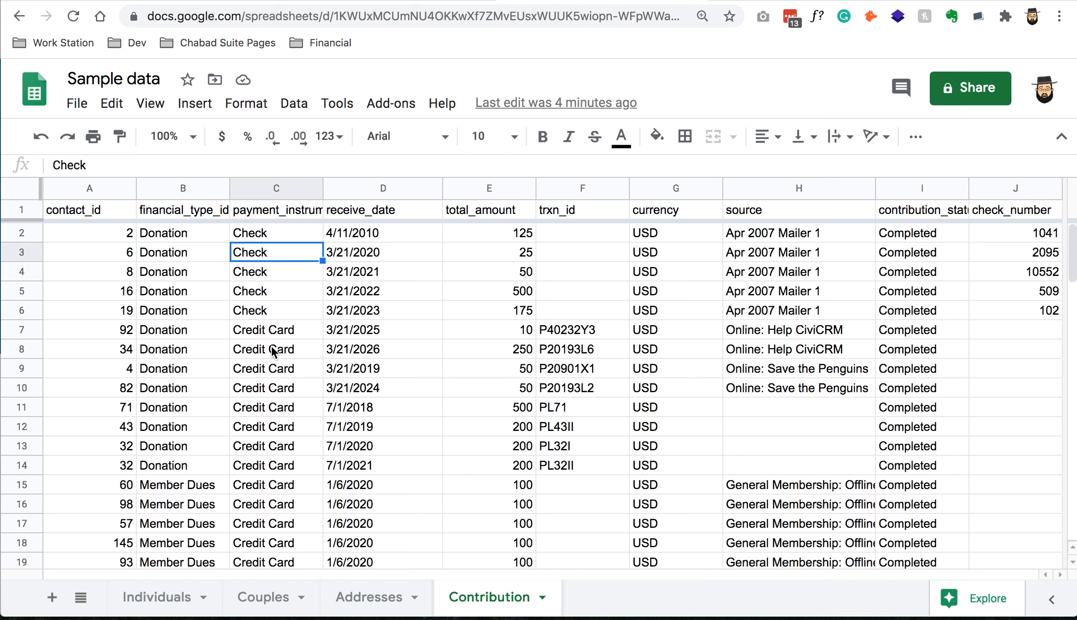
click(288, 279)
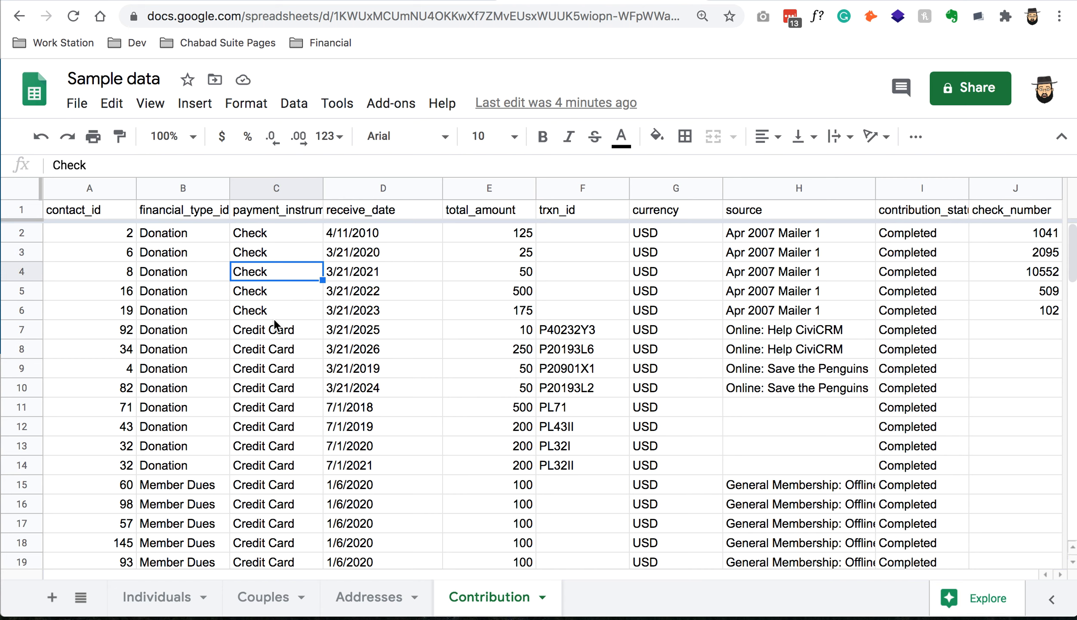
click(267, 349)
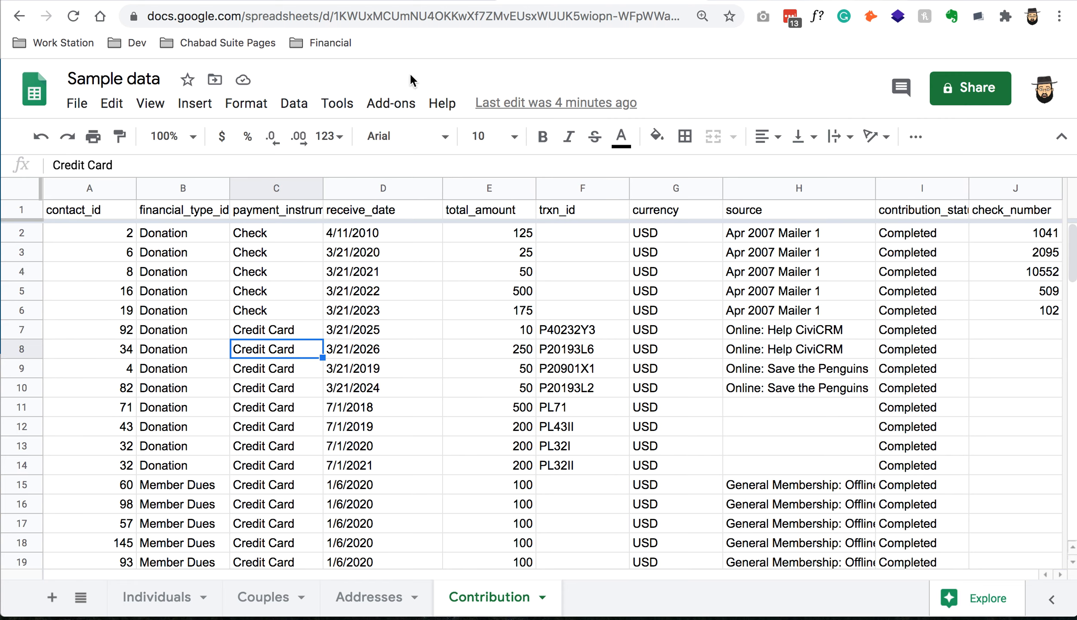
Step: Switch to CiviCRM, find the Payment Methods page by searching the menu for "payment", and review its options
key(ctrl+Tab)
mouse_move(53, 82)
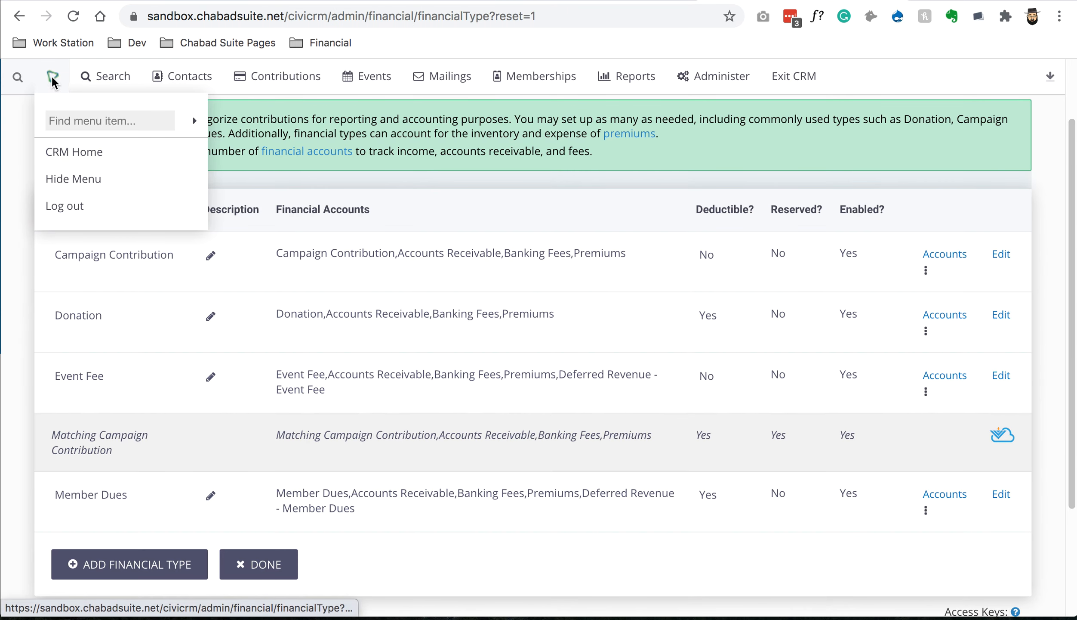
click(66, 120)
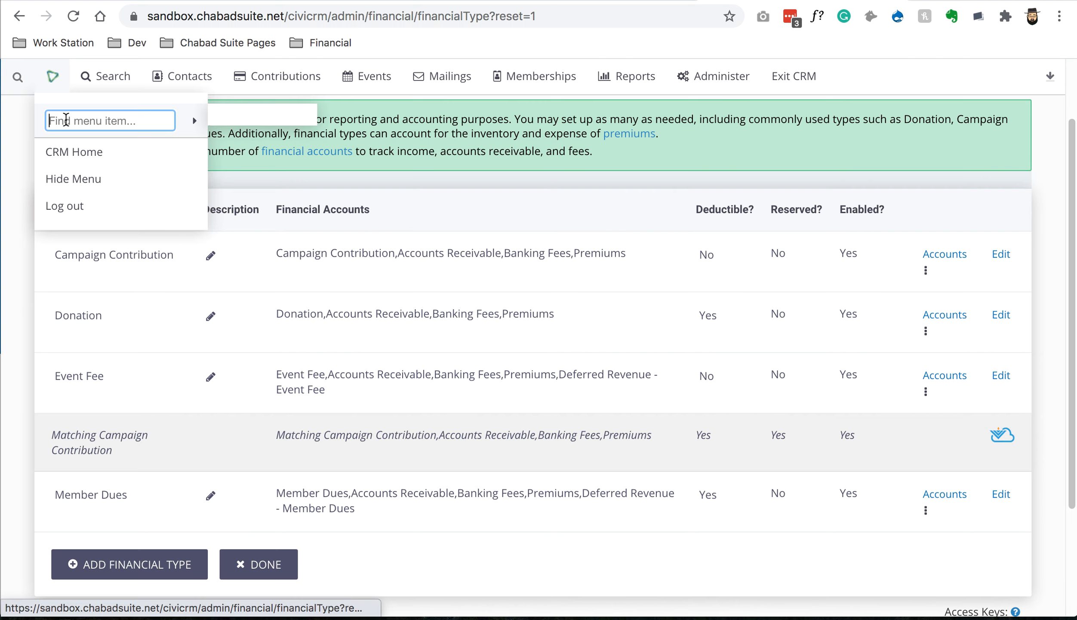
text(payment)
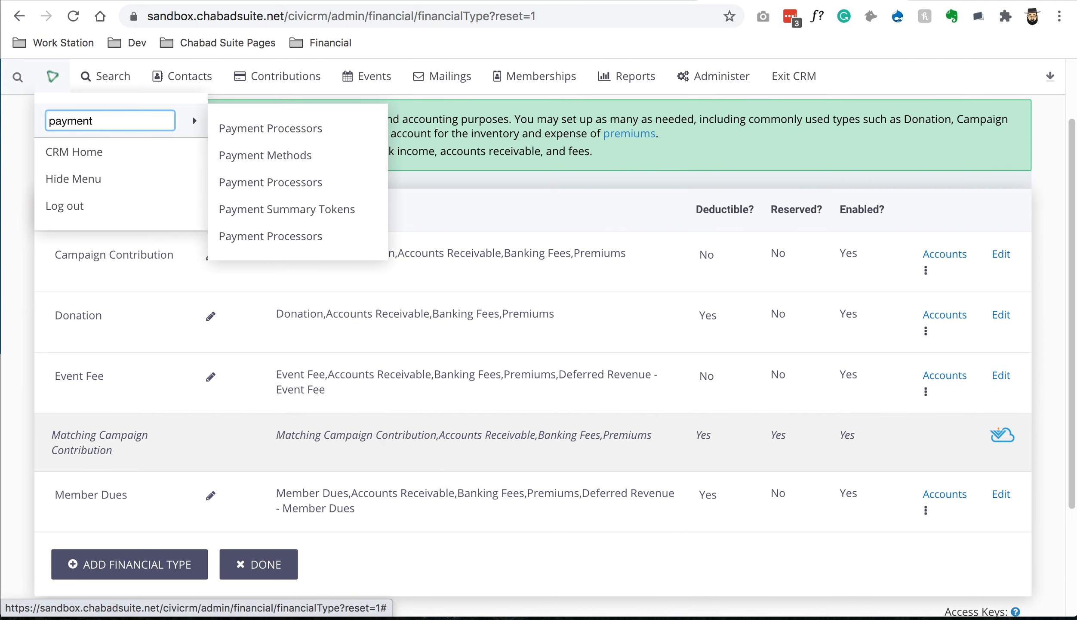
click(245, 155)
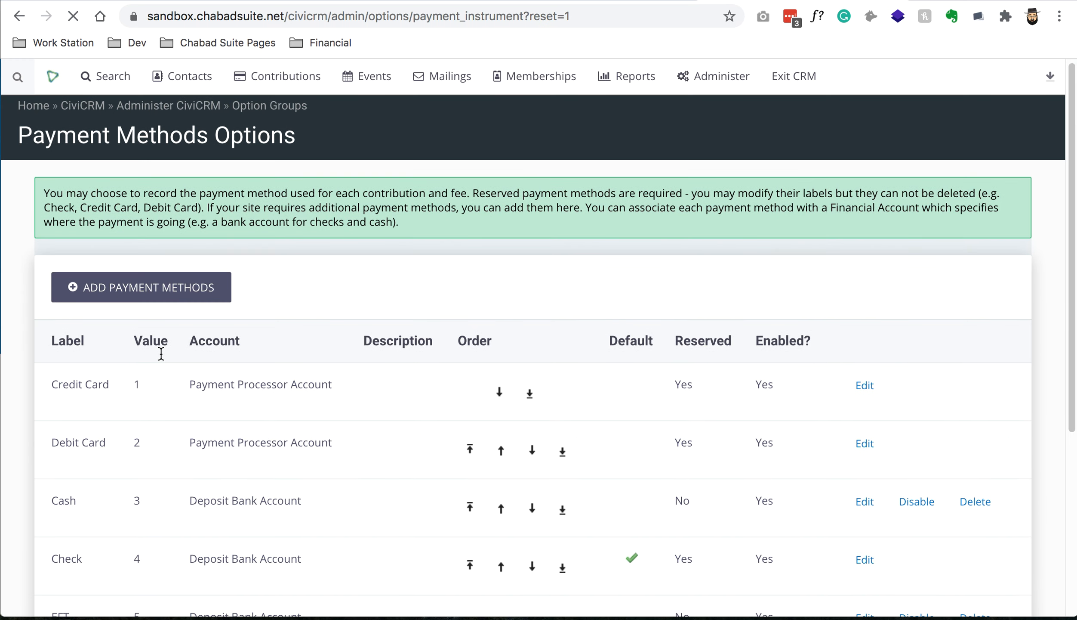
scroll(161, 354, down, 2)
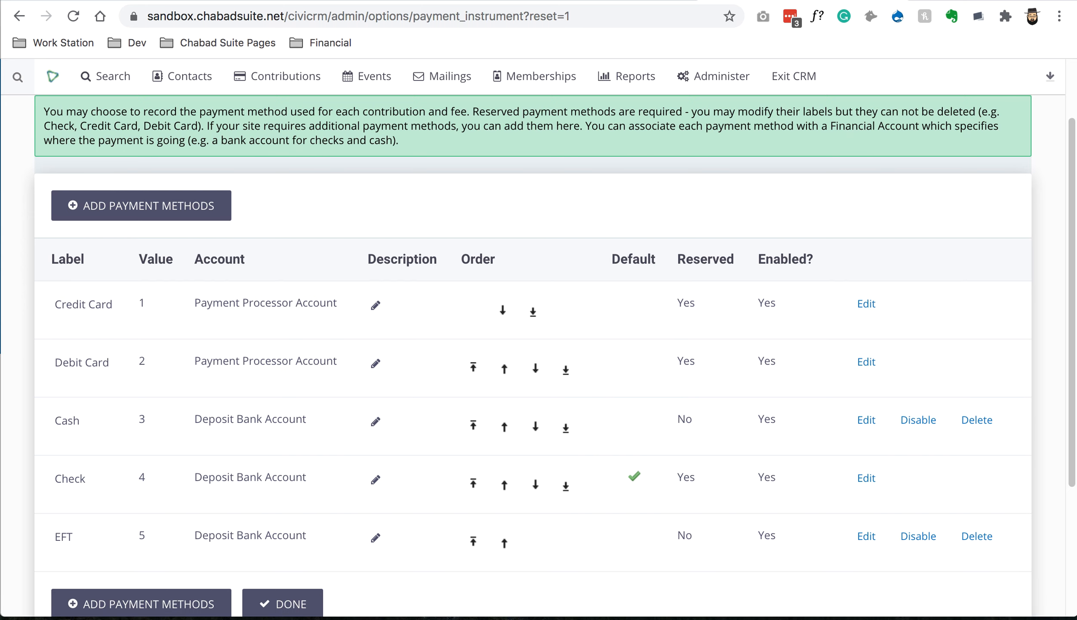
Step: Switch back to the Sample data spreadsheet and apply the Date number format to the whole receive_date column
key(ctrl+Tab)
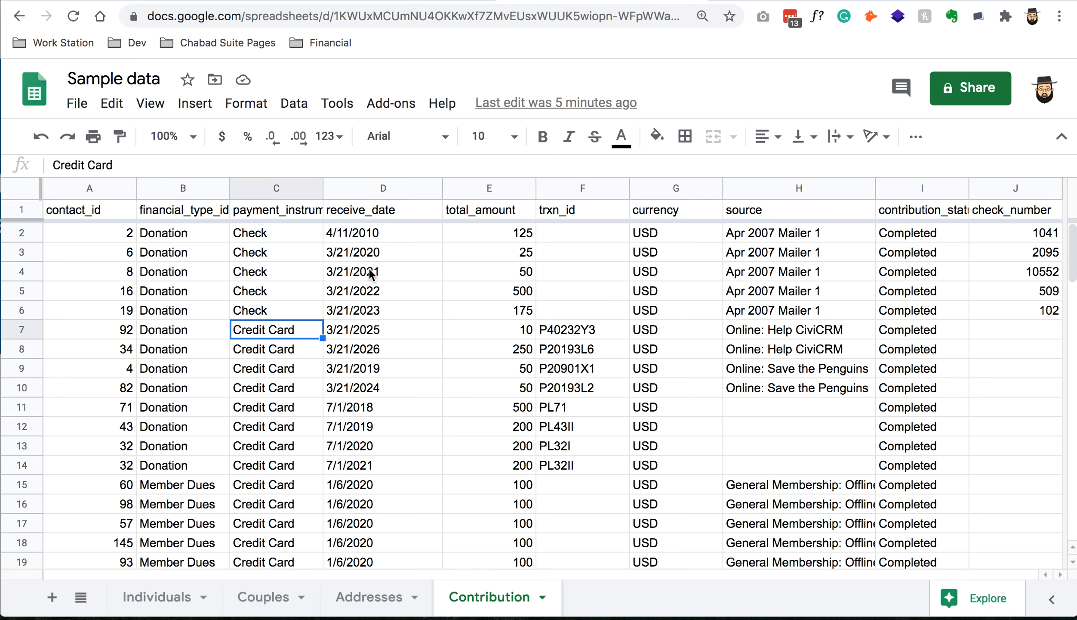
click(369, 271)
click(384, 235)
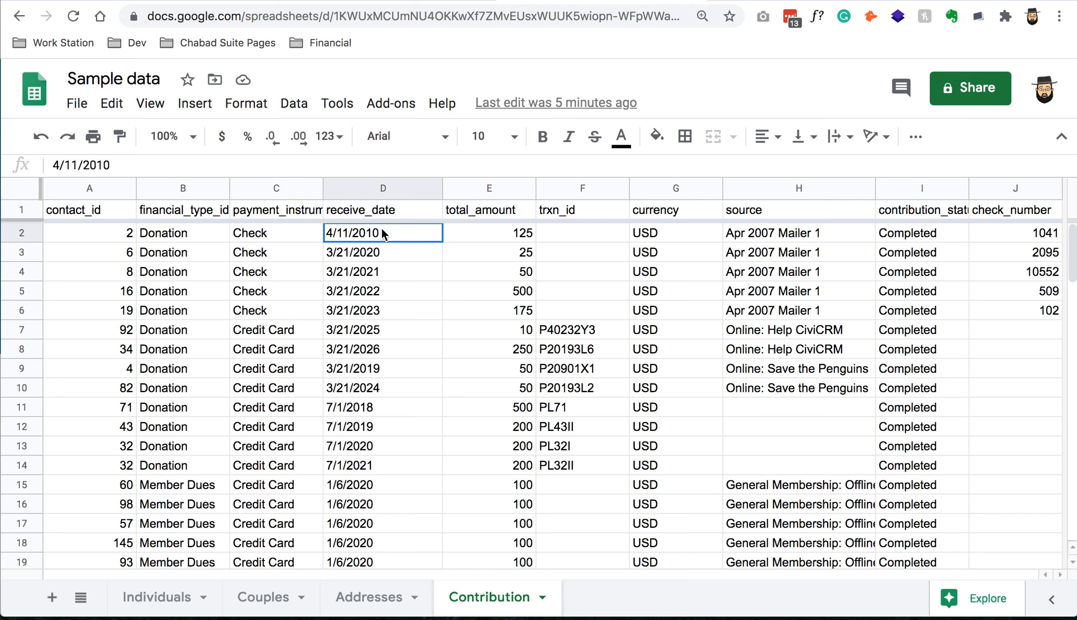
click(390, 189)
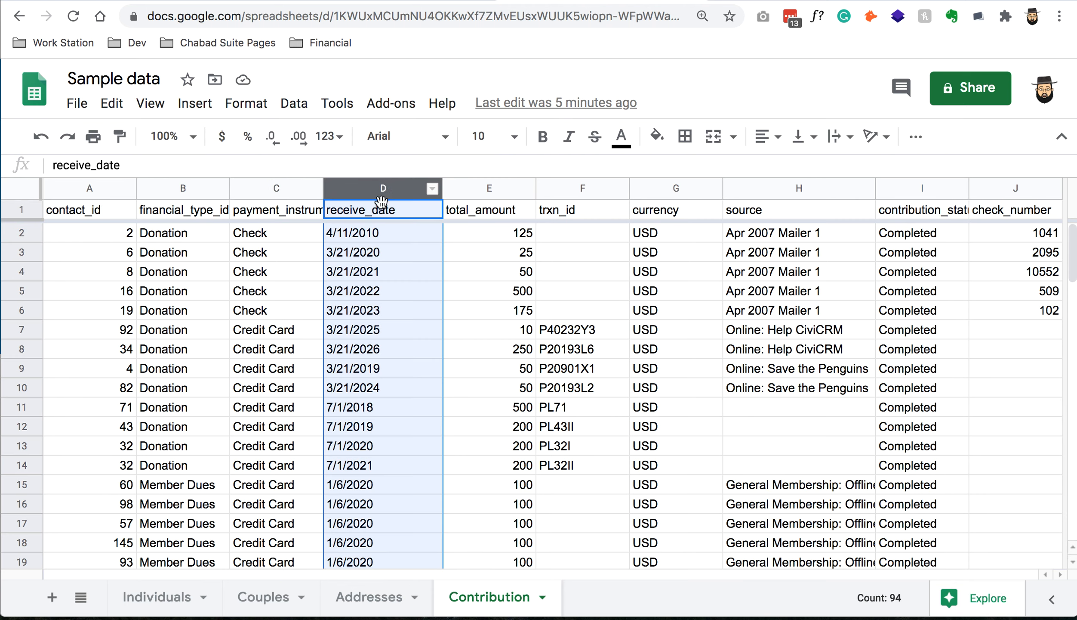
click(306, 107)
mouse_move(243, 106)
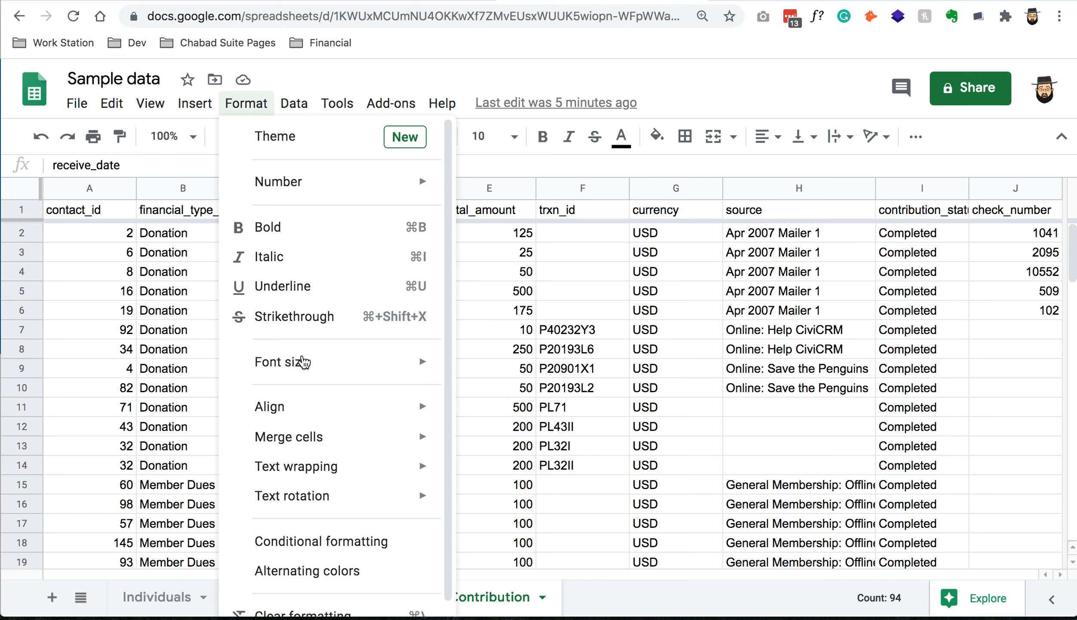
mouse_move(320, 190)
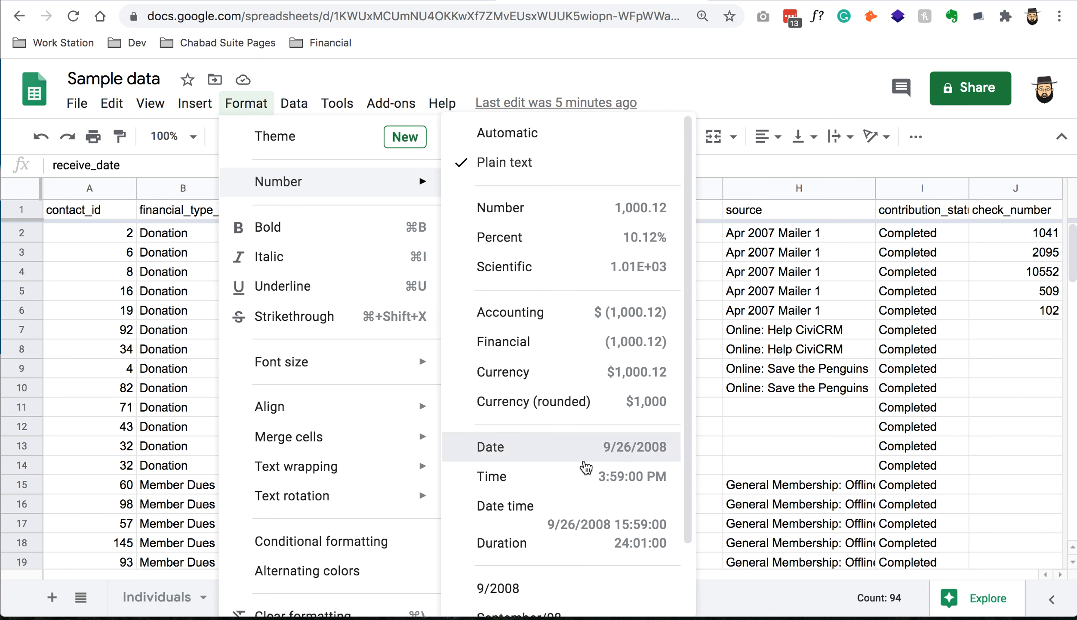
click(583, 454)
click(584, 452)
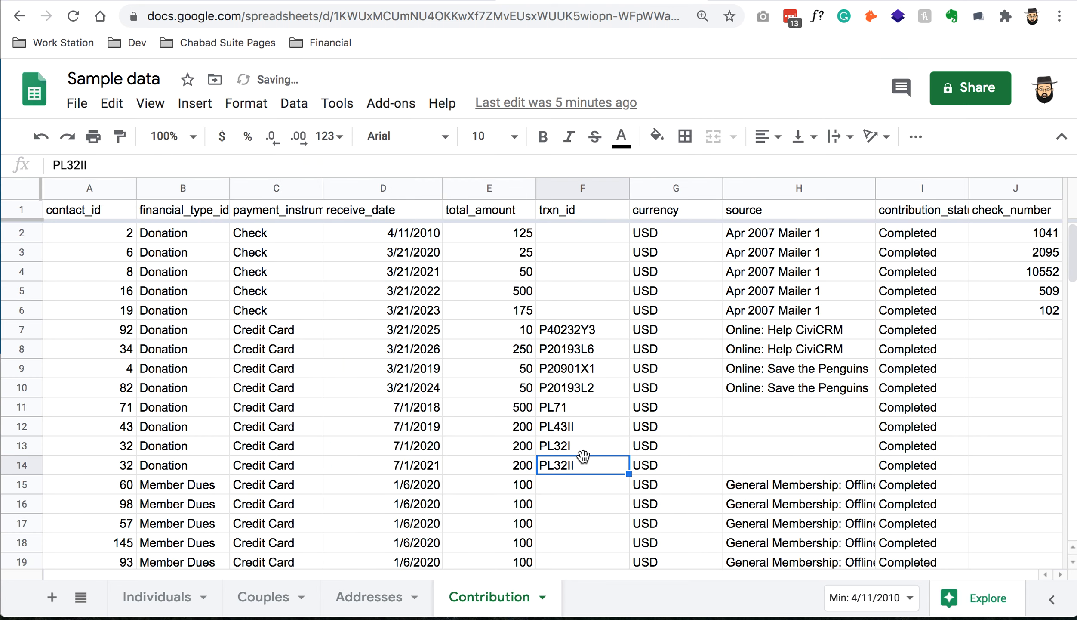
Step: Examine the values in the total_amount column of the Contribution sheet
click(437, 379)
click(498, 303)
click(505, 237)
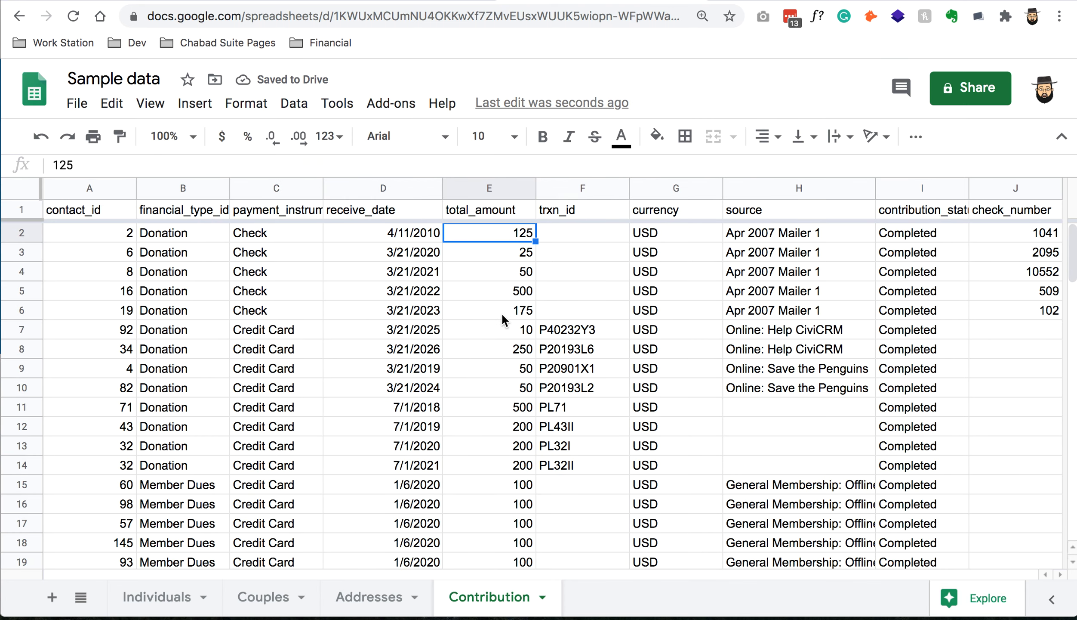
Step: Scan the remaining total_amount values and examine the filled and empty entries in the trxn_id column
scroll(495, 323, down, 15)
scroll(491, 331, up, 15)
click(504, 250)
click(564, 260)
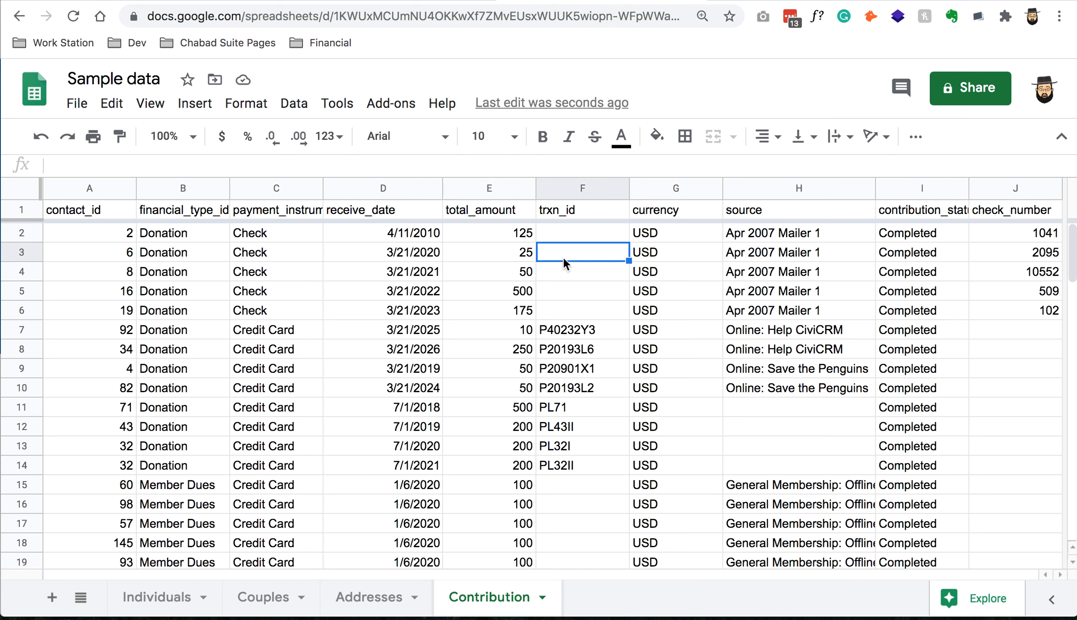
click(583, 318)
click(605, 235)
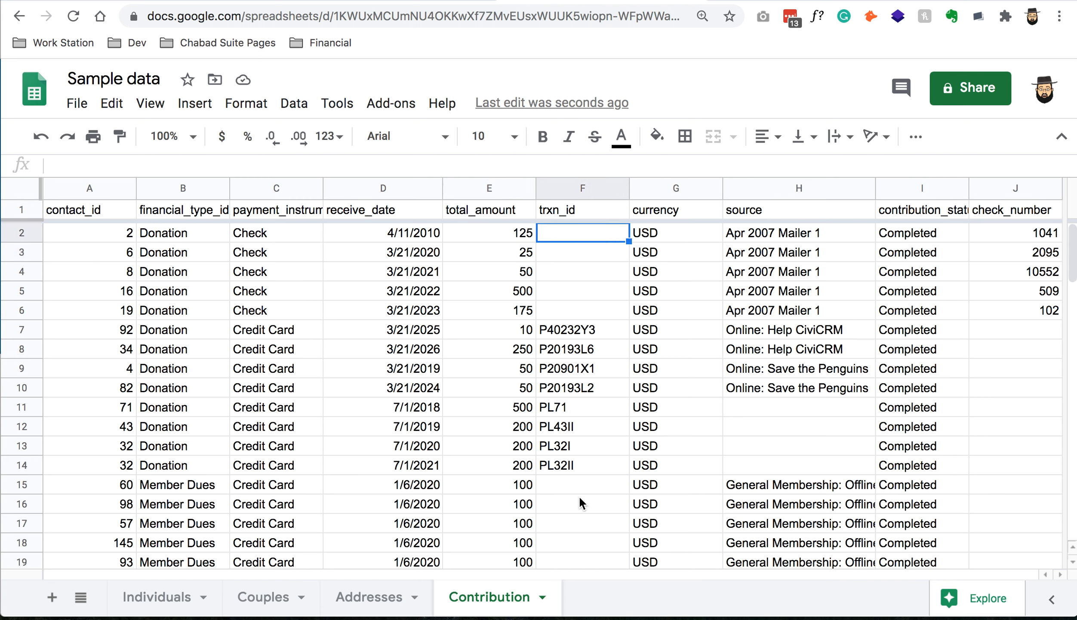
click(586, 438)
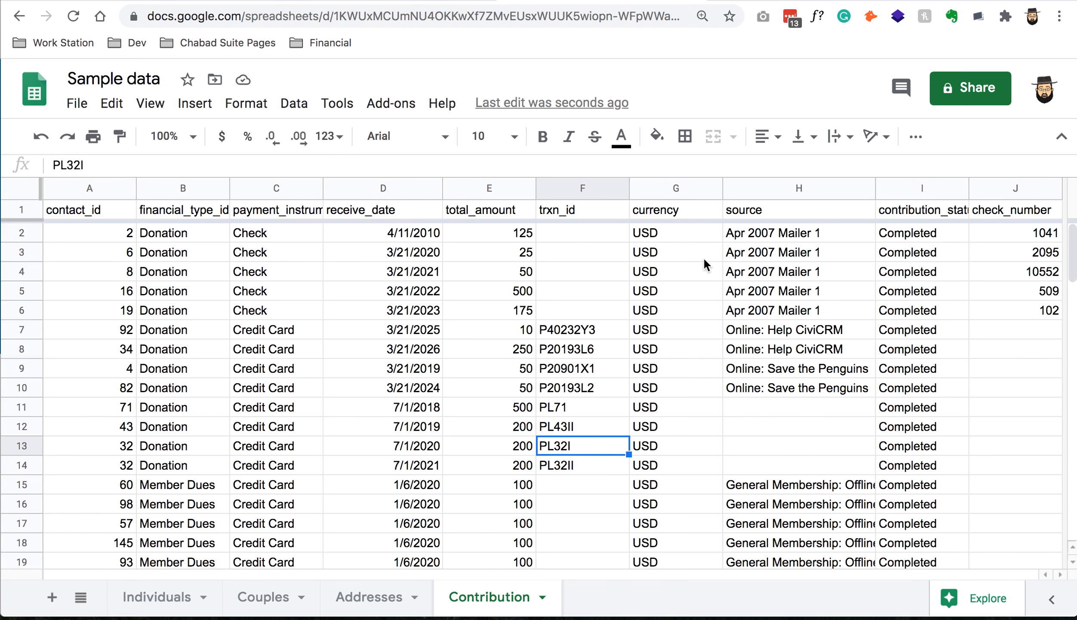
Step: Examine the currency codes throughout the currency column, keeping every row's USD entry in place
click(704, 257)
scroll(661, 387, down, 2)
scroll(662, 416, down, 20)
scroll(665, 404, up, 20)
drag(659, 270, 657, 308)
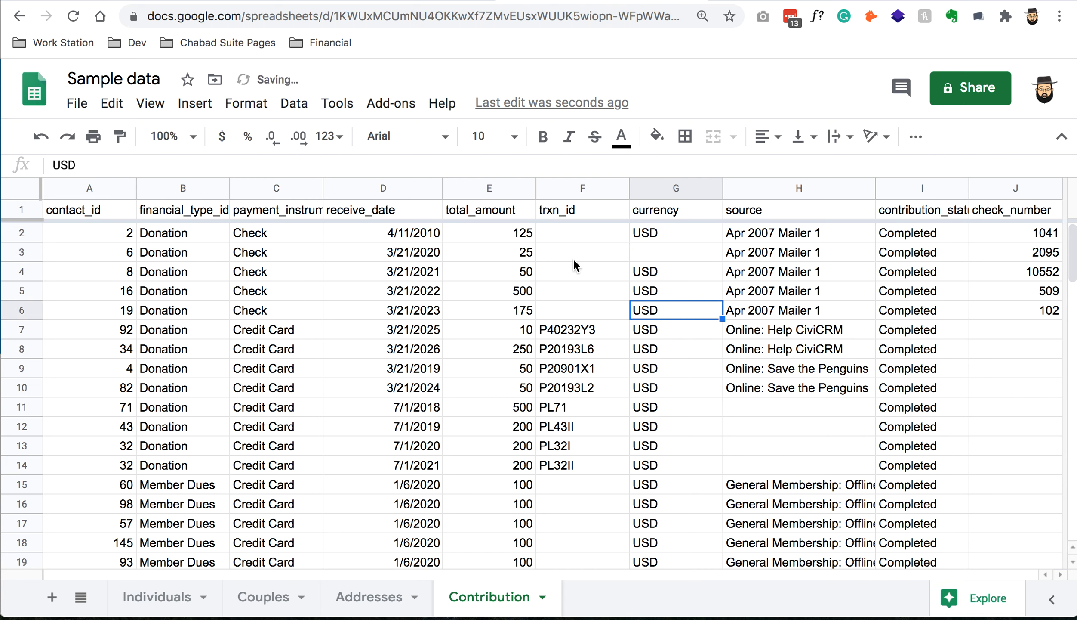
click(678, 253)
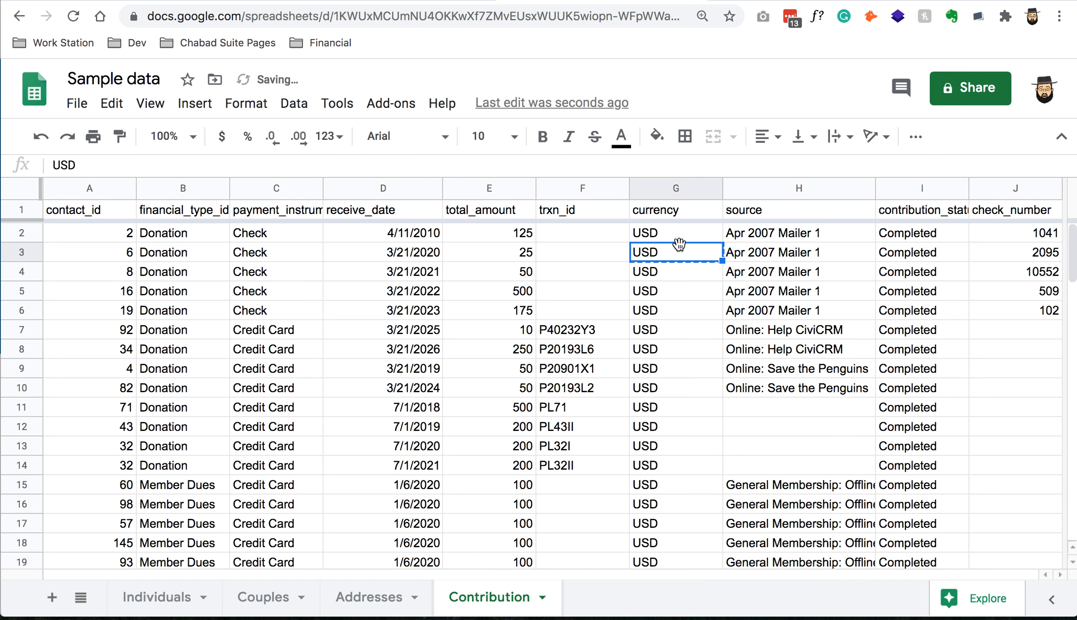
click(678, 232)
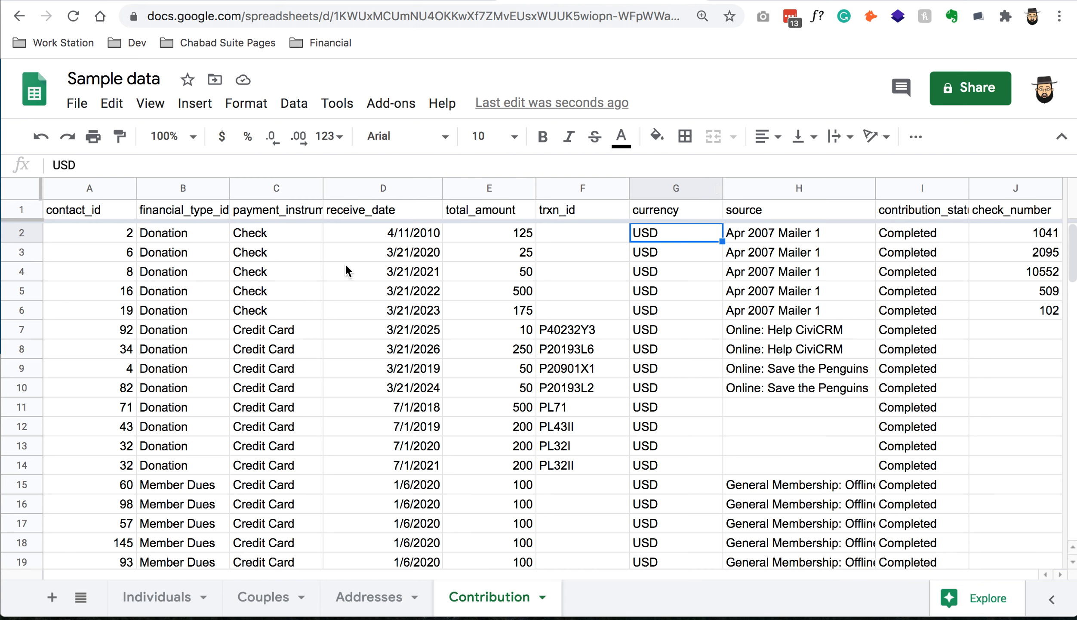
Step: Review the receive_date, financial_type_id and currency columns of the Contribution sheet again
click(346, 241)
click(341, 212)
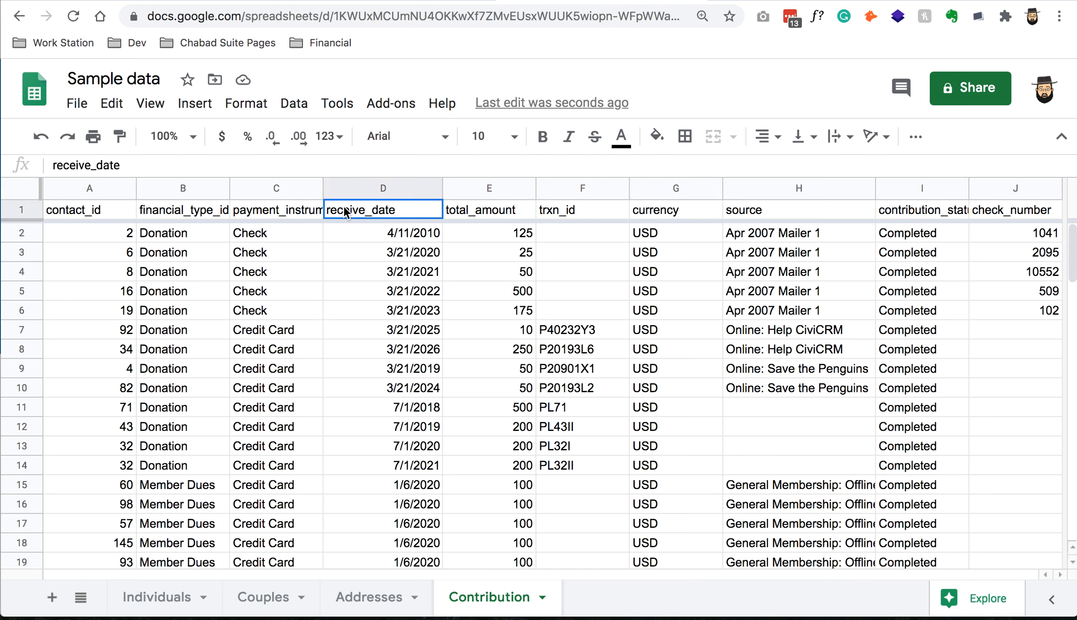
click(361, 187)
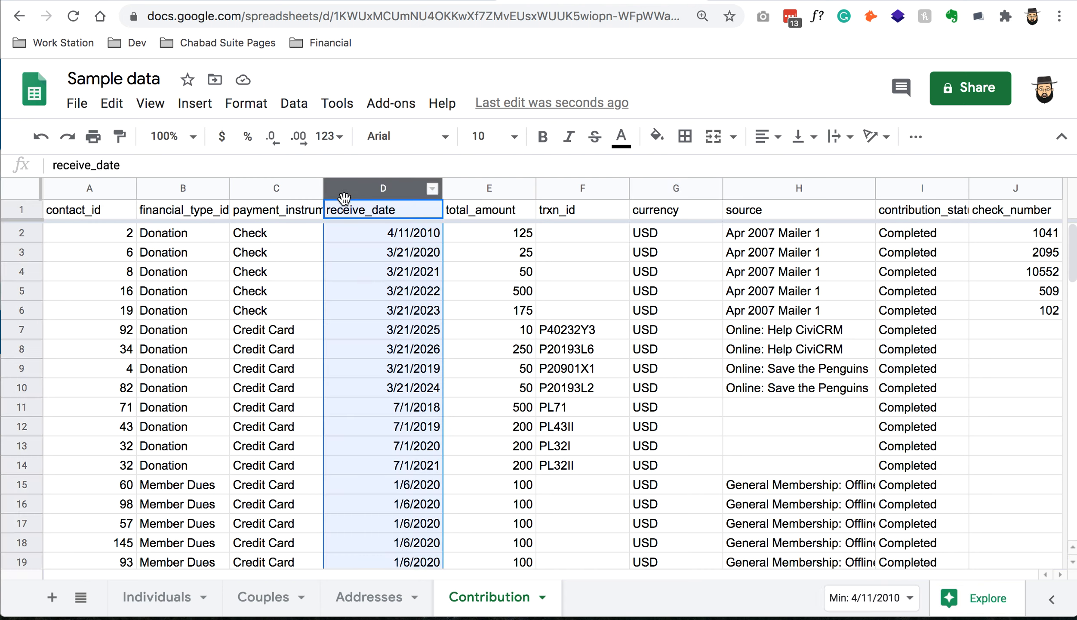
click(194, 188)
click(656, 296)
click(683, 258)
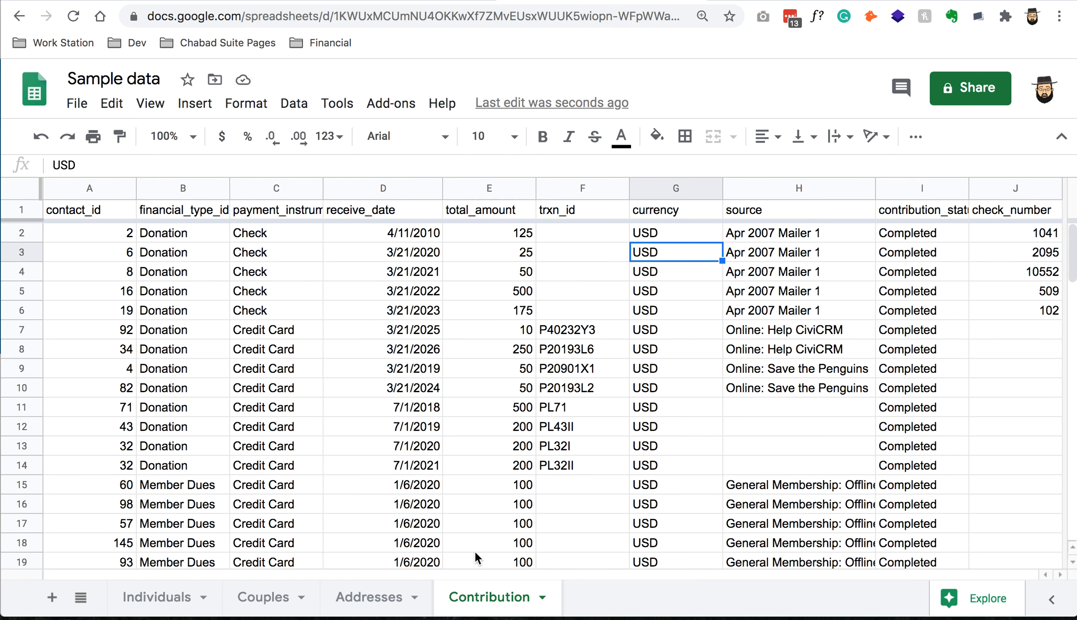
Step: Examine the source column's header and entries, such as the Apr 2007 Mailer 1 rows
click(816, 311)
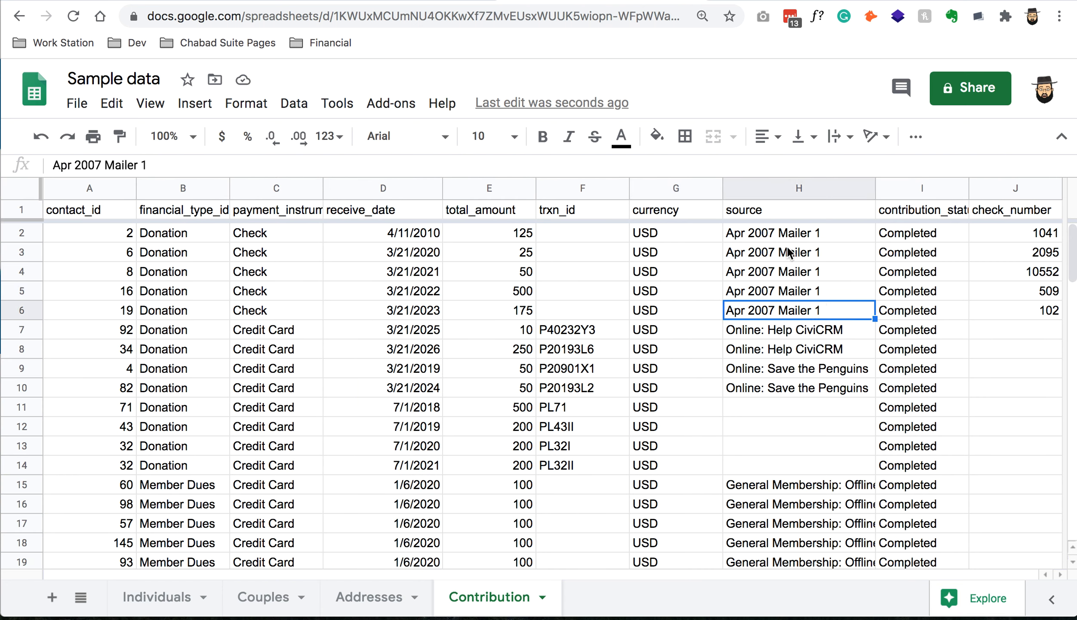
click(763, 213)
click(768, 234)
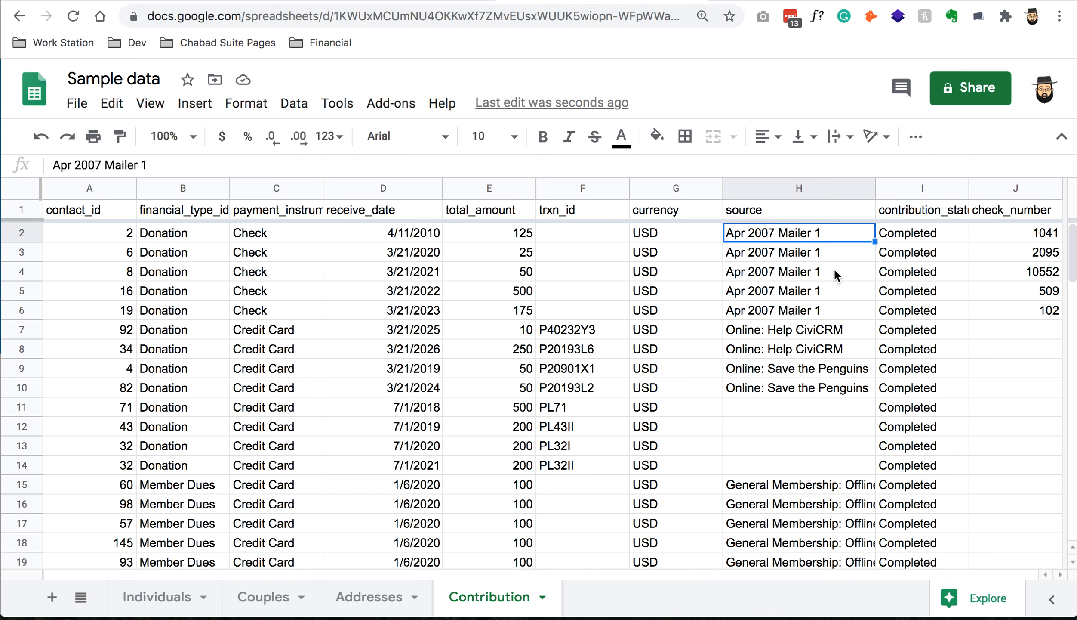
Step: Check the contribution status values from the first to the last row of the sheet
click(914, 246)
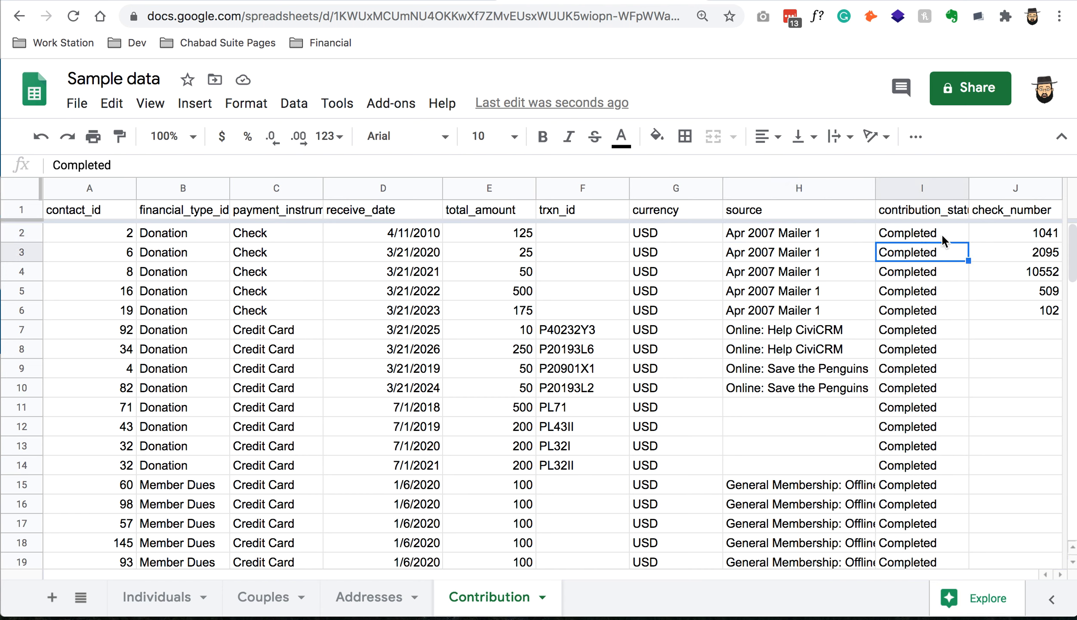
click(942, 234)
scroll(896, 342, down, 20)
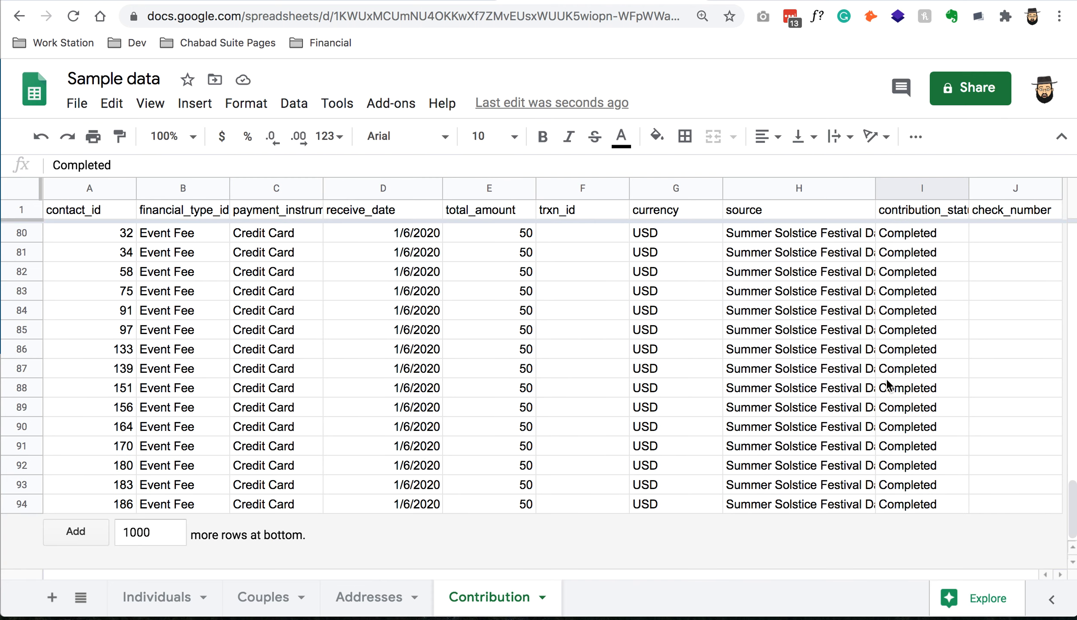
scroll(884, 379, up, 20)
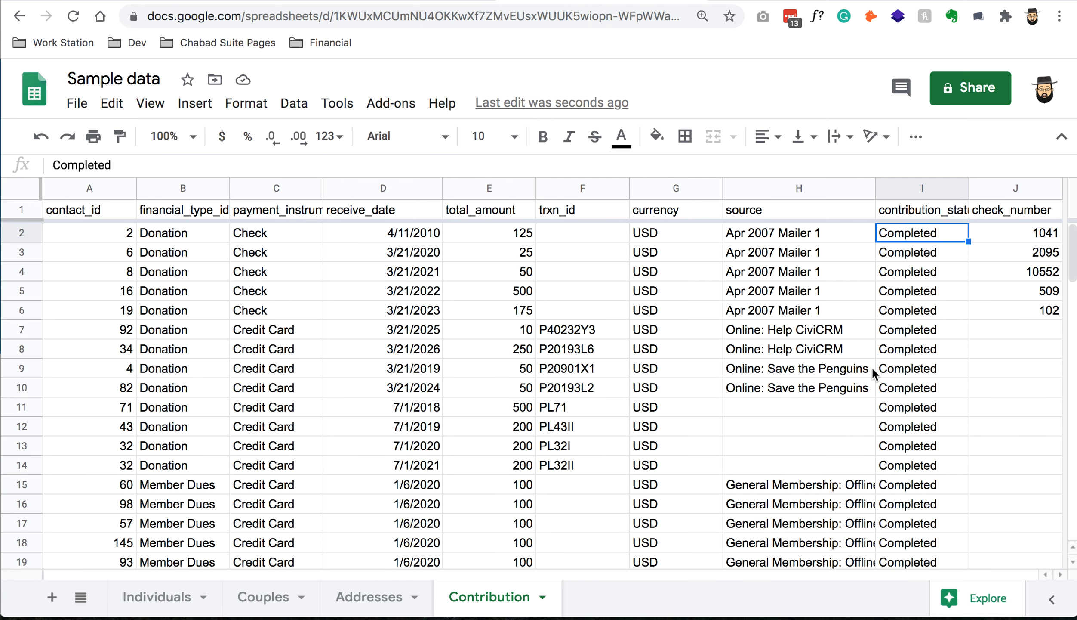
Step: Examine the check_number column, comparing the check payment rows with the credit card rows
drag(1005, 237, 1015, 306)
click(1003, 349)
scroll(917, 446, down, 20)
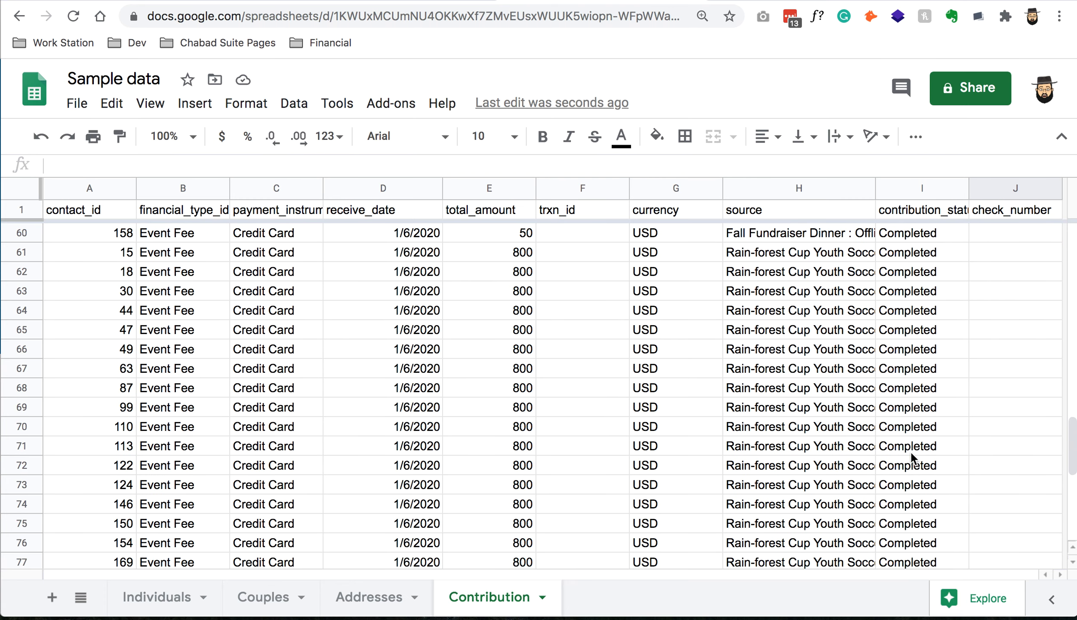
scroll(911, 450, up, 20)
Step: Download the current Contribution sheet as a CSV file
click(76, 104)
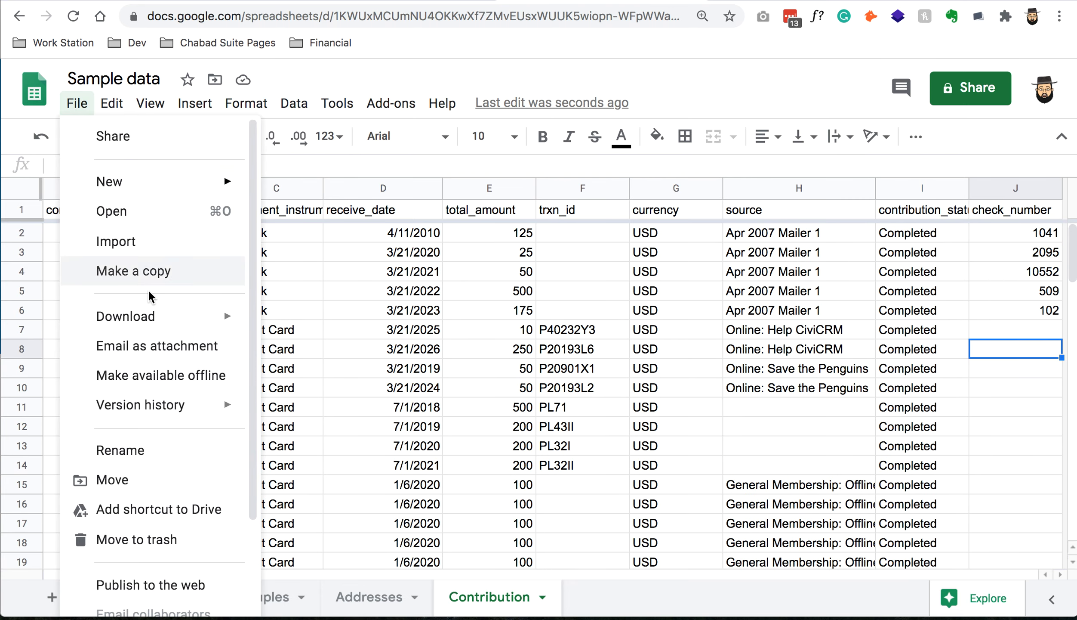
mouse_move(158, 316)
click(350, 433)
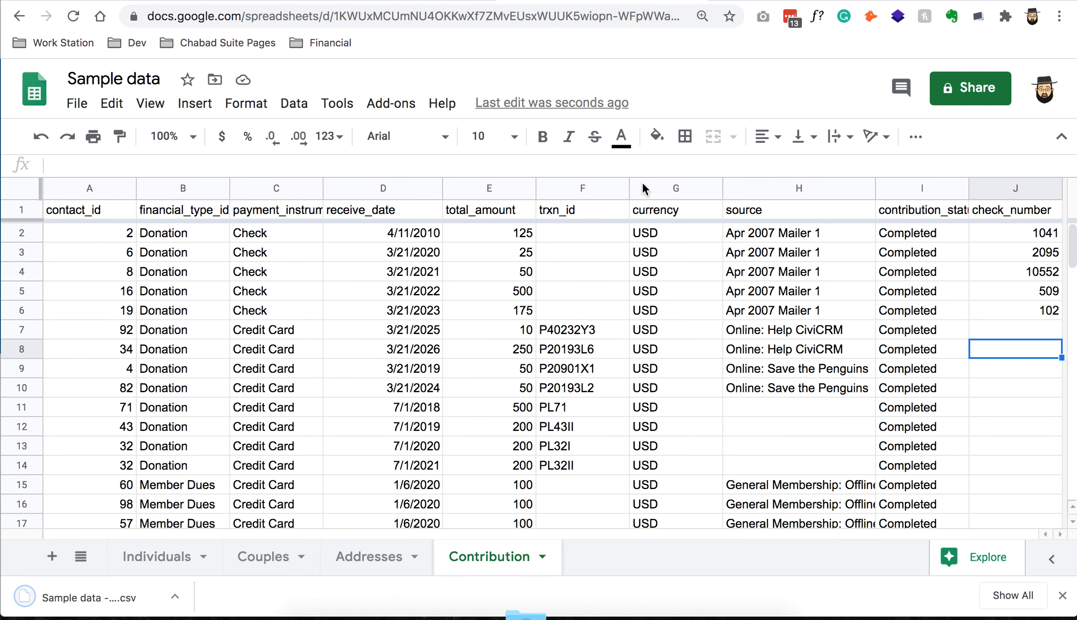
Step: Switch to CiviCRM and open the Import Contributions page
click(731, 1)
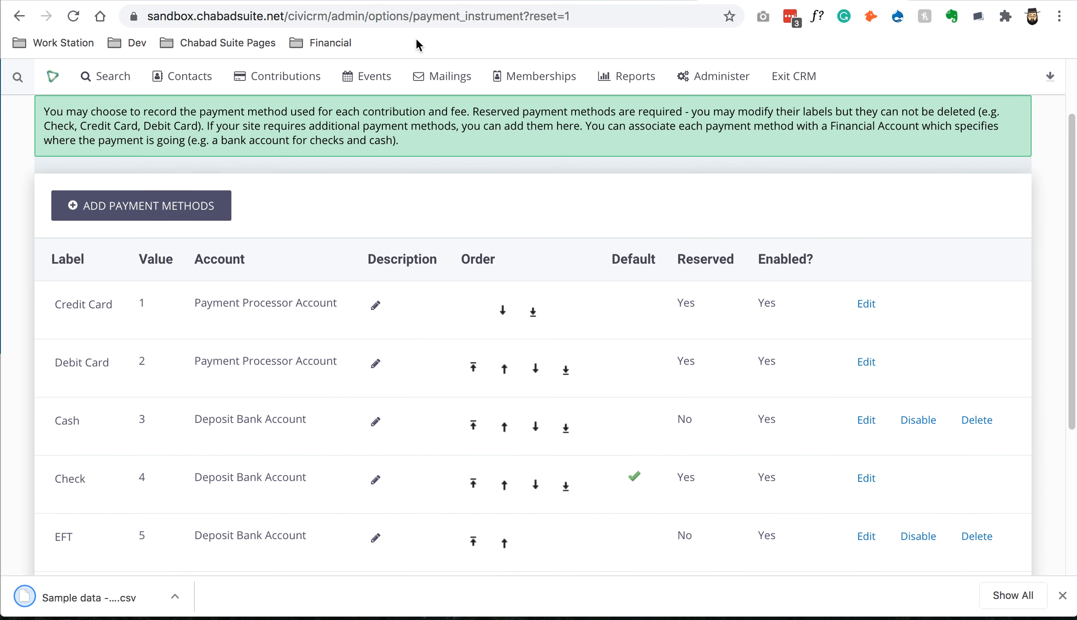
mouse_move(169, 89)
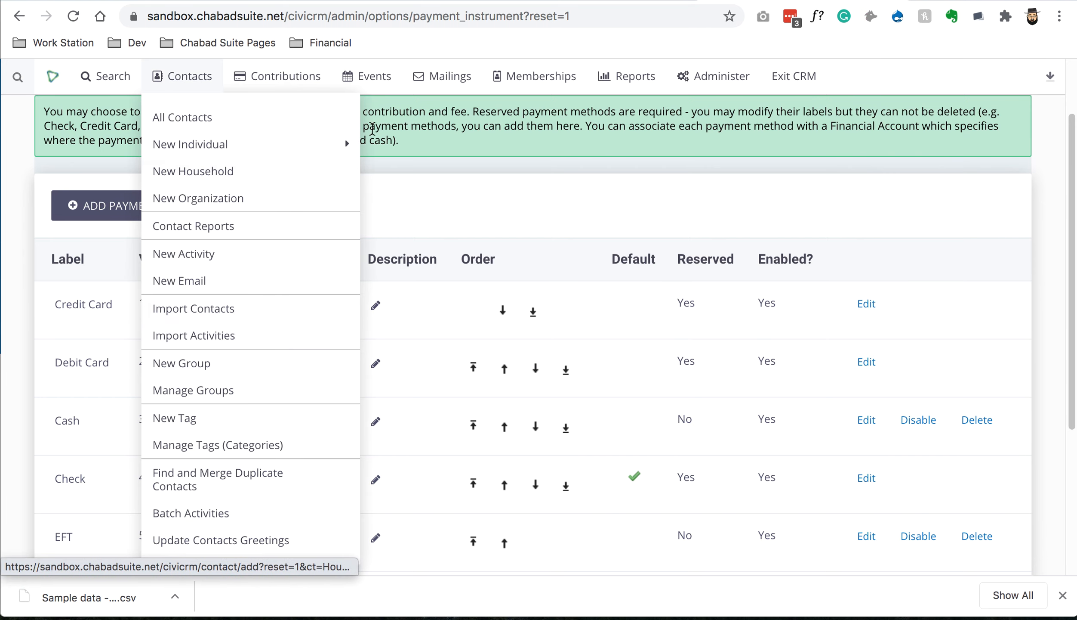
mouse_move(301, 76)
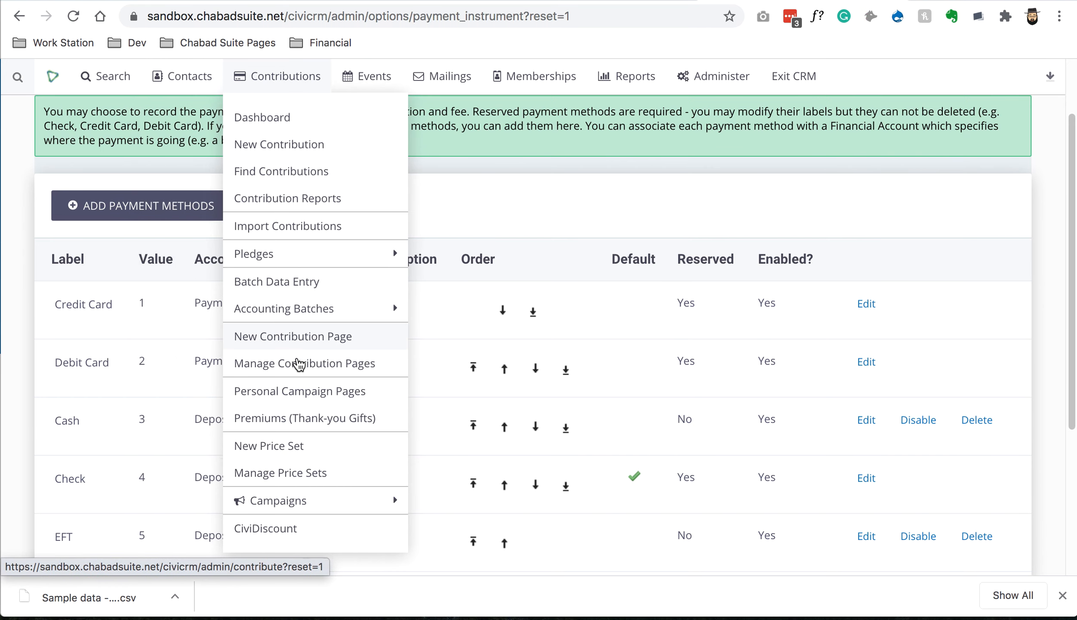
click(304, 226)
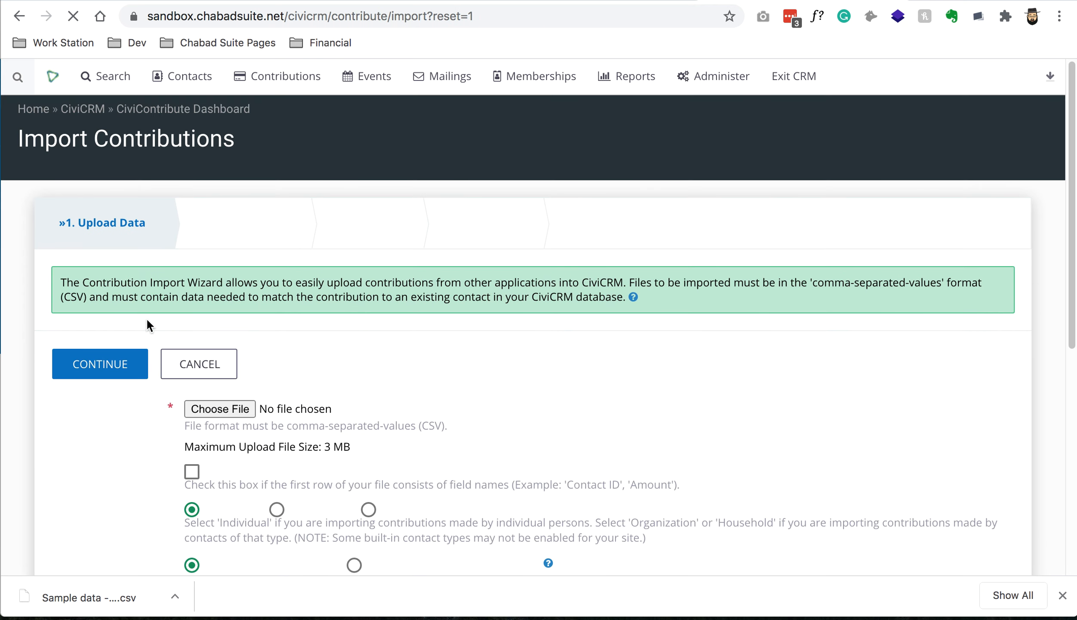
Step: Choose Sample data - Contribution.csv from the Downloads folder as the import data file
click(231, 409)
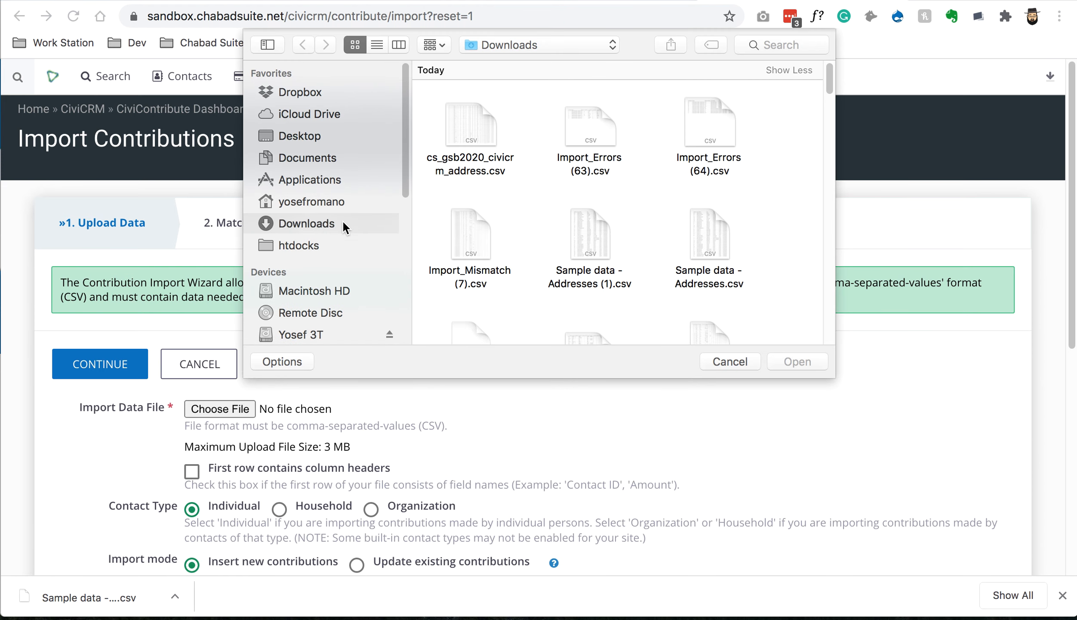
scroll(698, 258, down, 5)
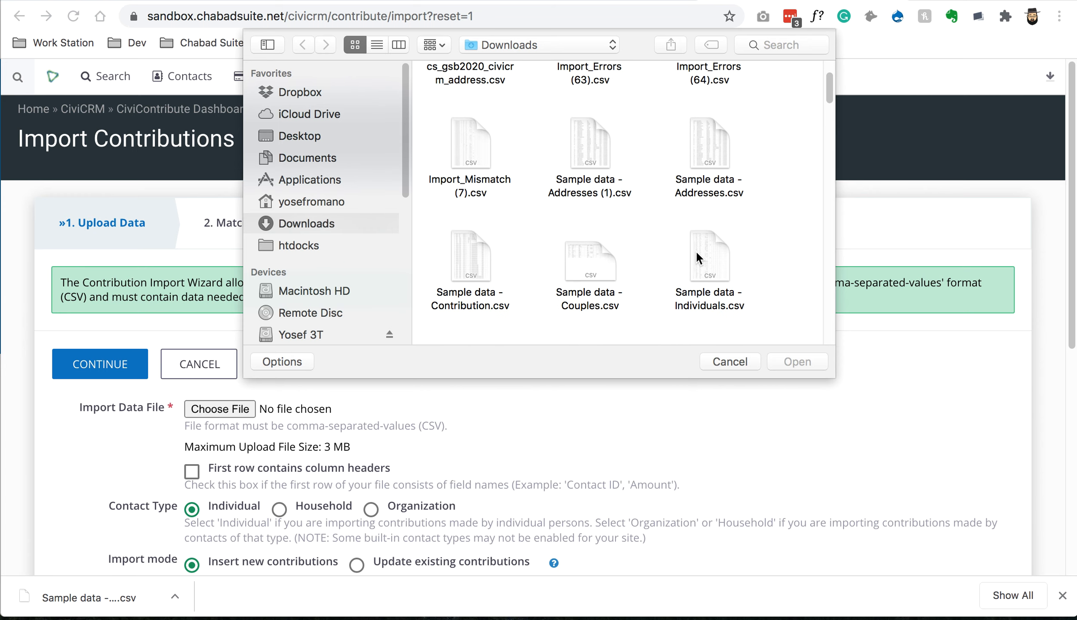
click(445, 281)
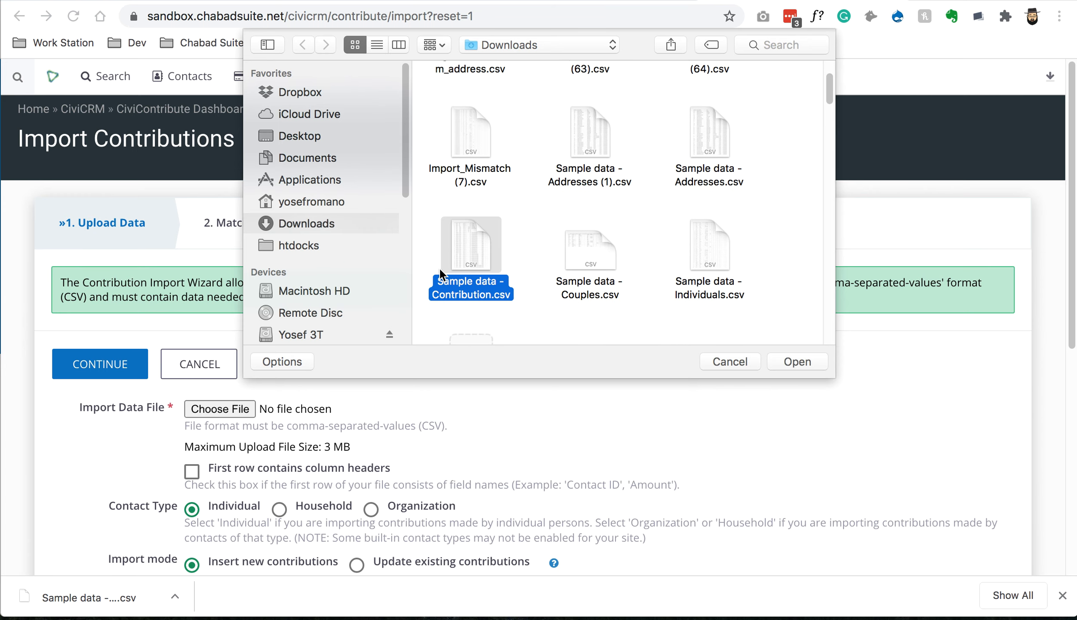
double_click(461, 294)
Step: Mark the first row as column headers, choose the mm/dd/yyyy date format, and continue to the Match Fields stage
scroll(337, 380, down, 5)
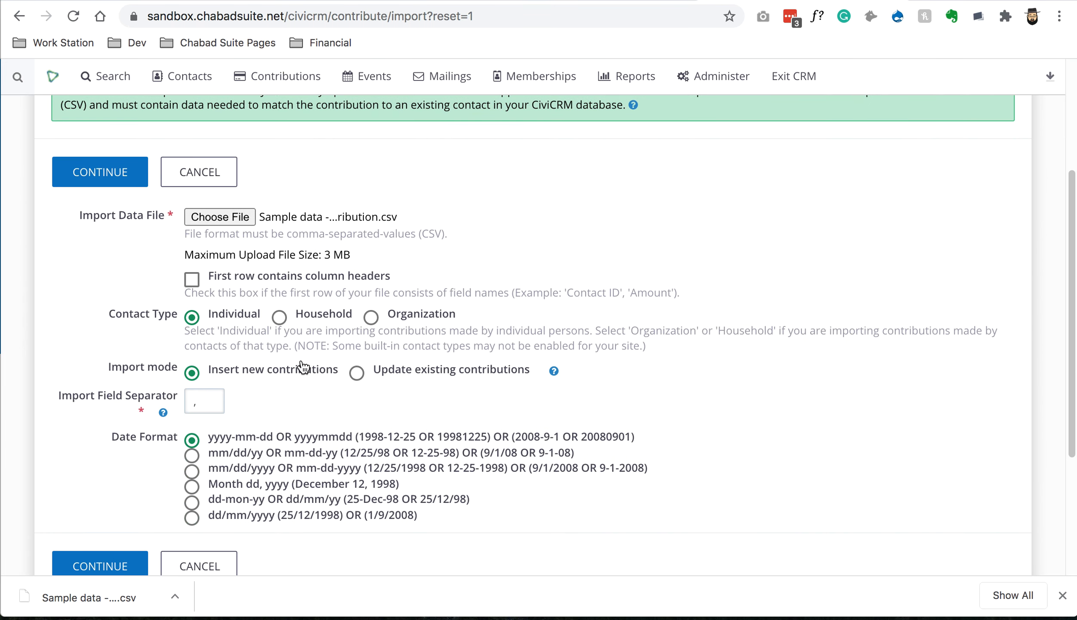
scroll(486, 282, down, 3)
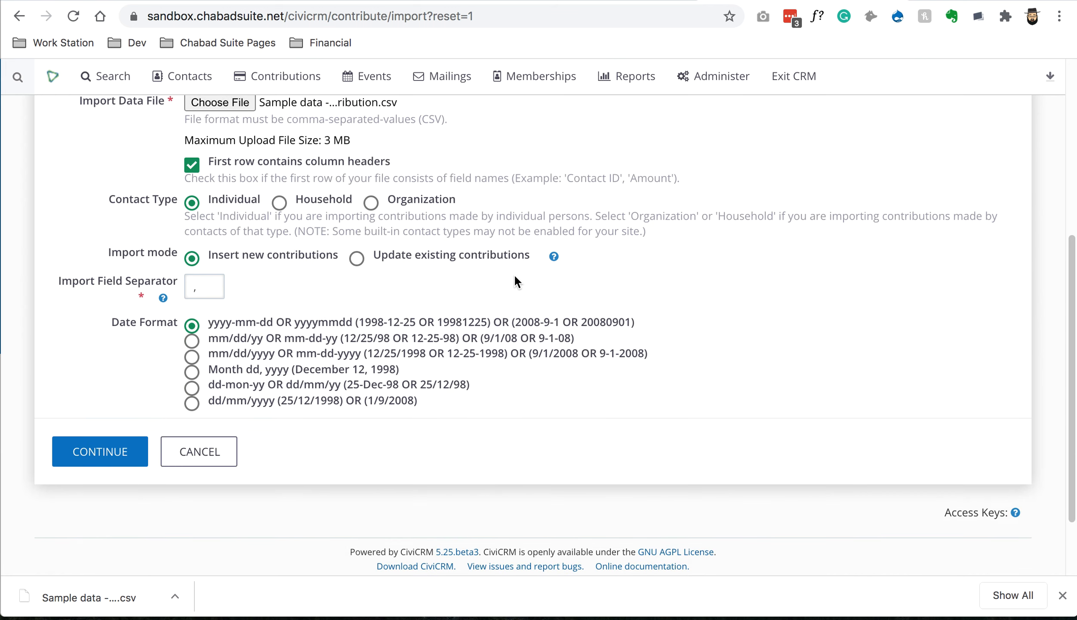
drag(218, 199, 245, 207)
click(192, 357)
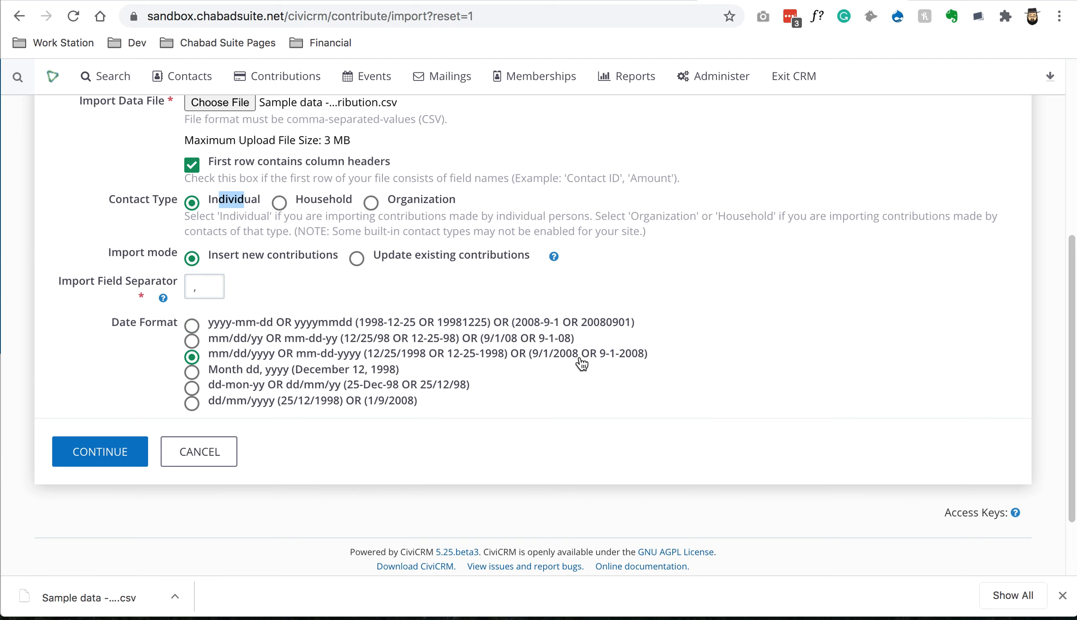
click(99, 452)
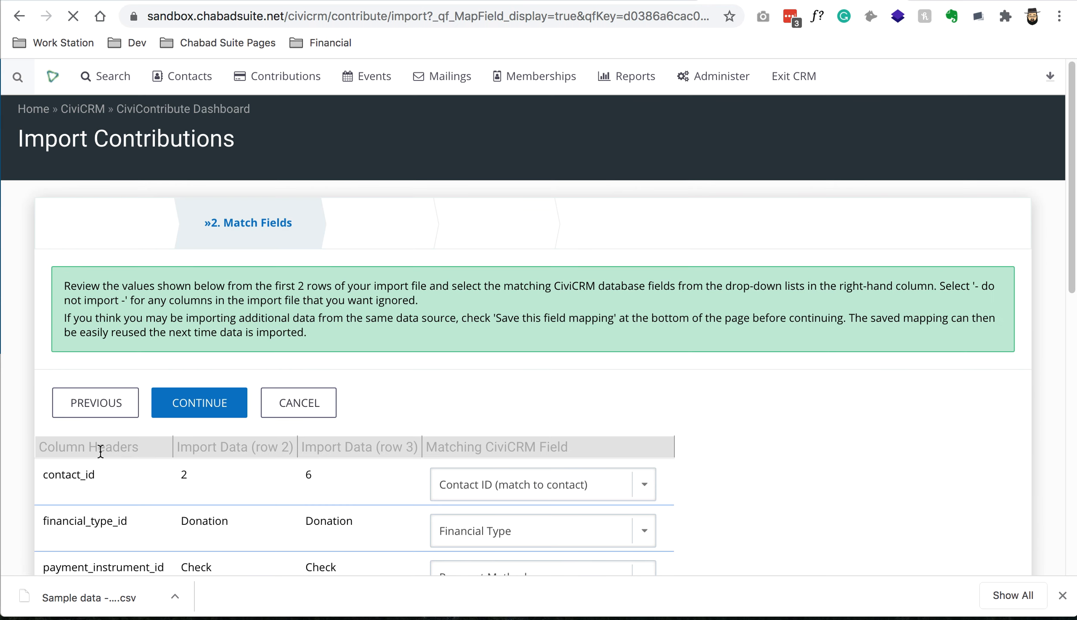
Step: Match the contact_id column to External Identifier (match to contact)
scroll(675, 251, down, 5)
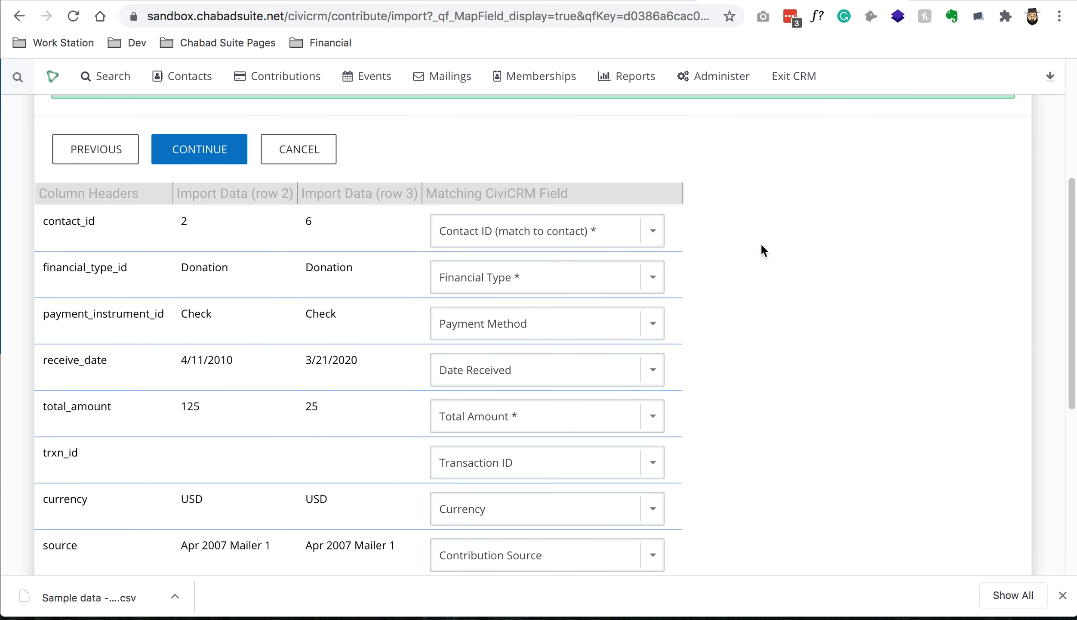
scroll(757, 241, down, 1)
click(560, 206)
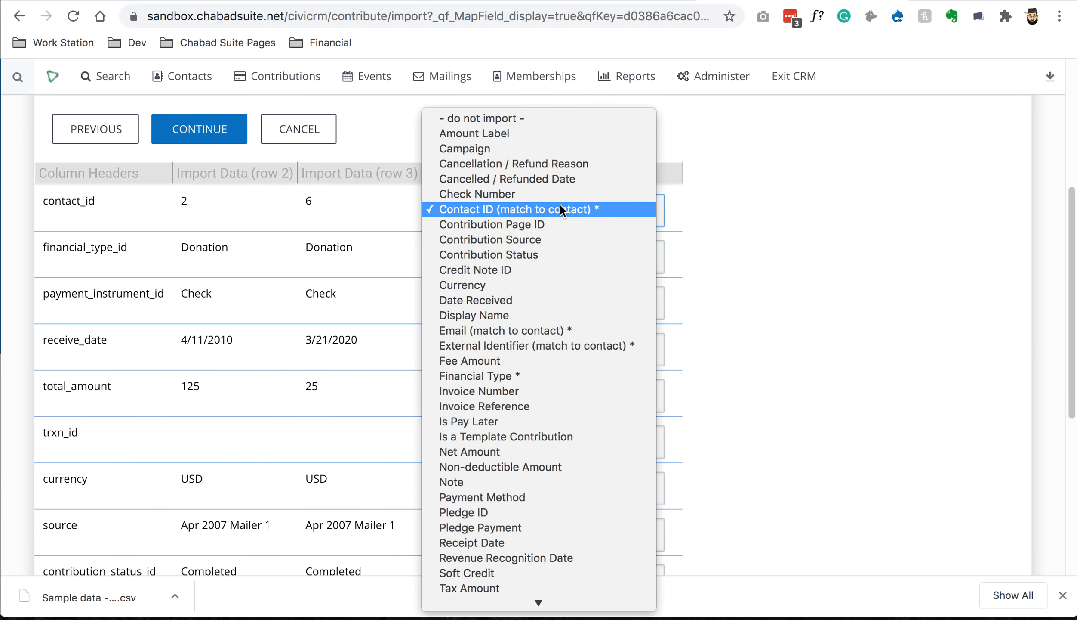
key(e)
key(x)
key(Return)
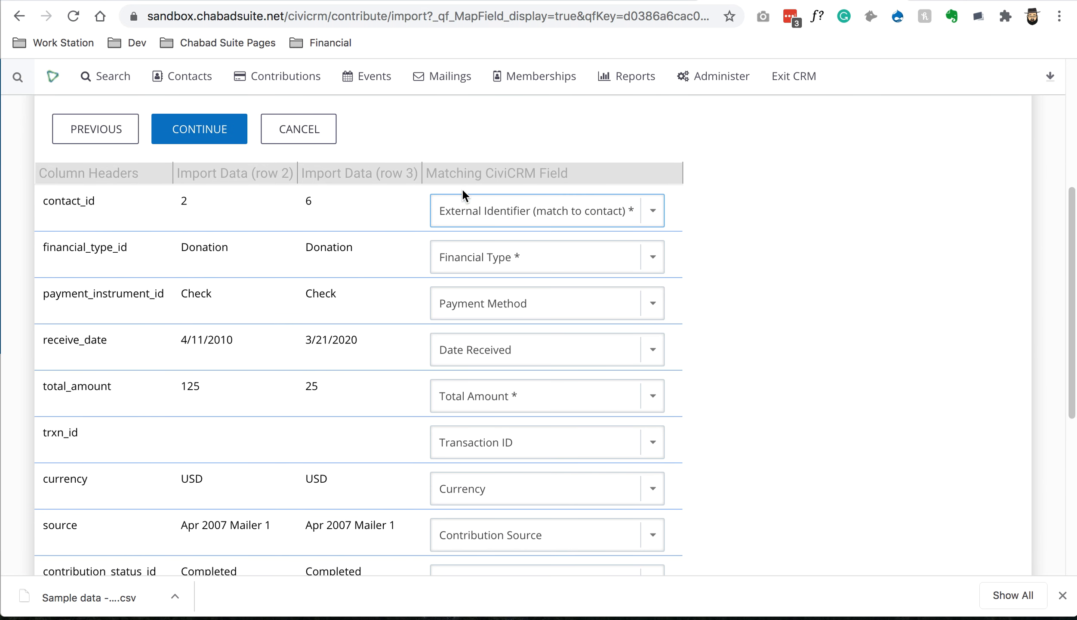
click(471, 202)
click(472, 206)
click(757, 222)
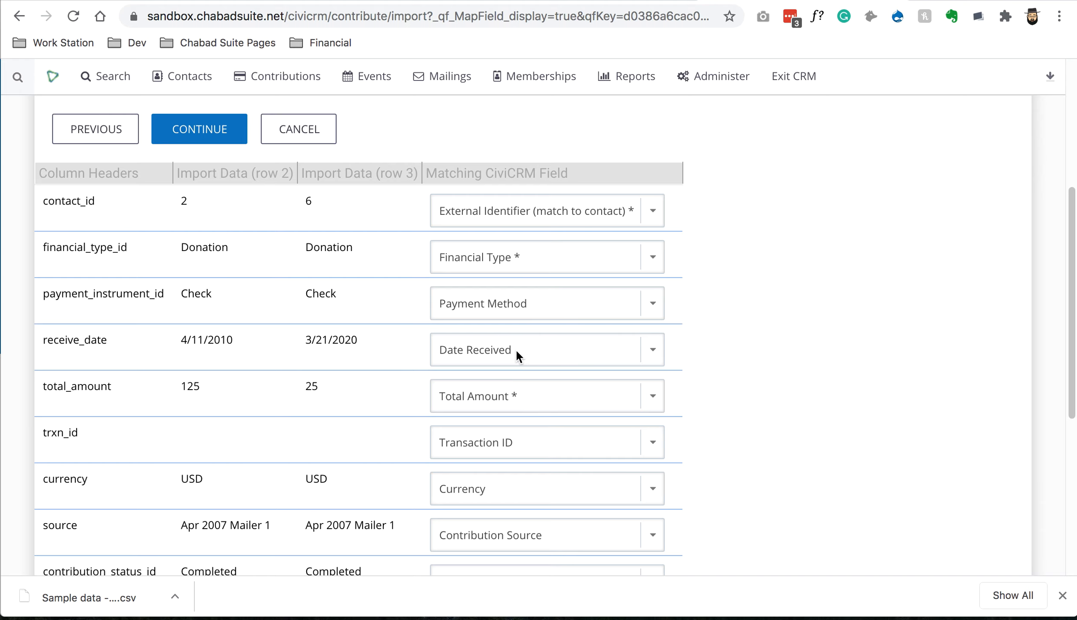
Step: Review the available CiviCRM fields for the receive_date column, keeping Date Received selected
click(479, 352)
scroll(479, 348, down, 5)
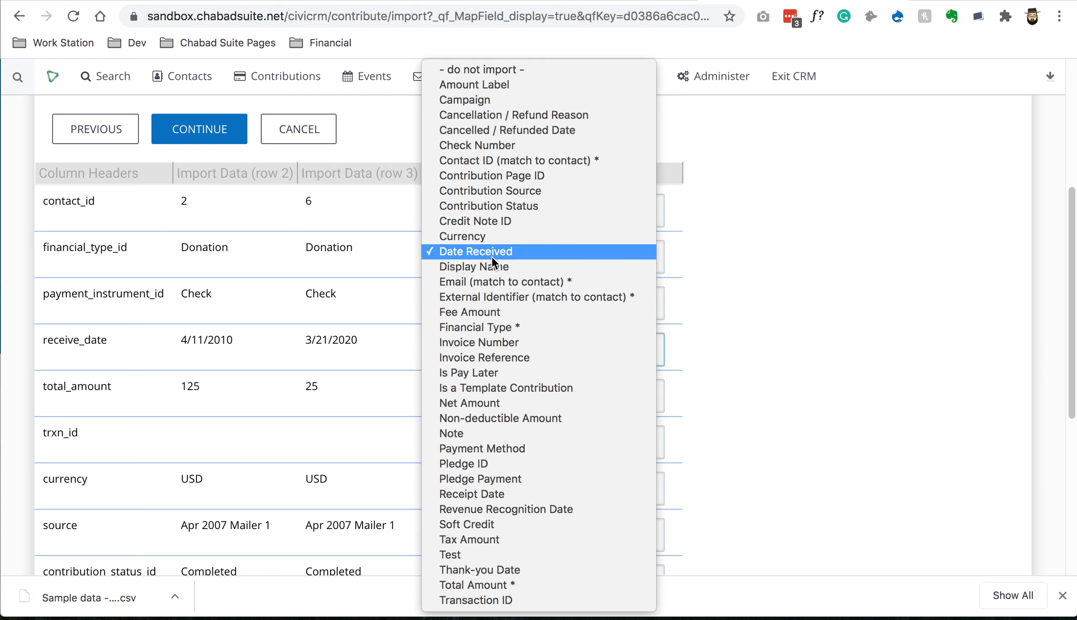
click(684, 348)
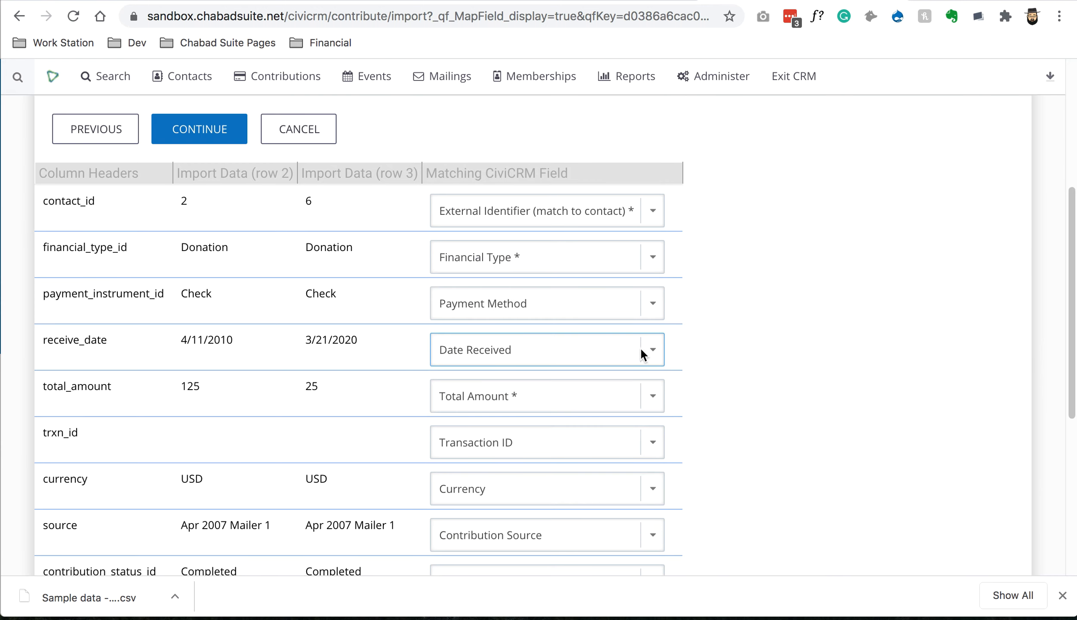
click(318, 361)
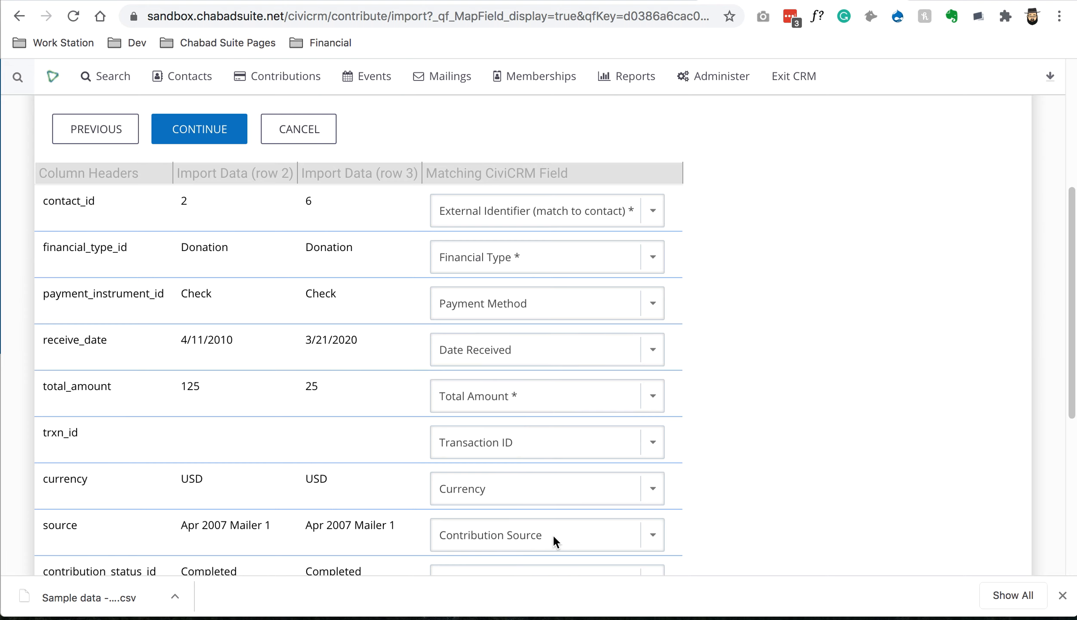
Step: Check the column matches, save the field mapping under the name "contribution import", and continue to the Preview stage
scroll(554, 536, down, 3)
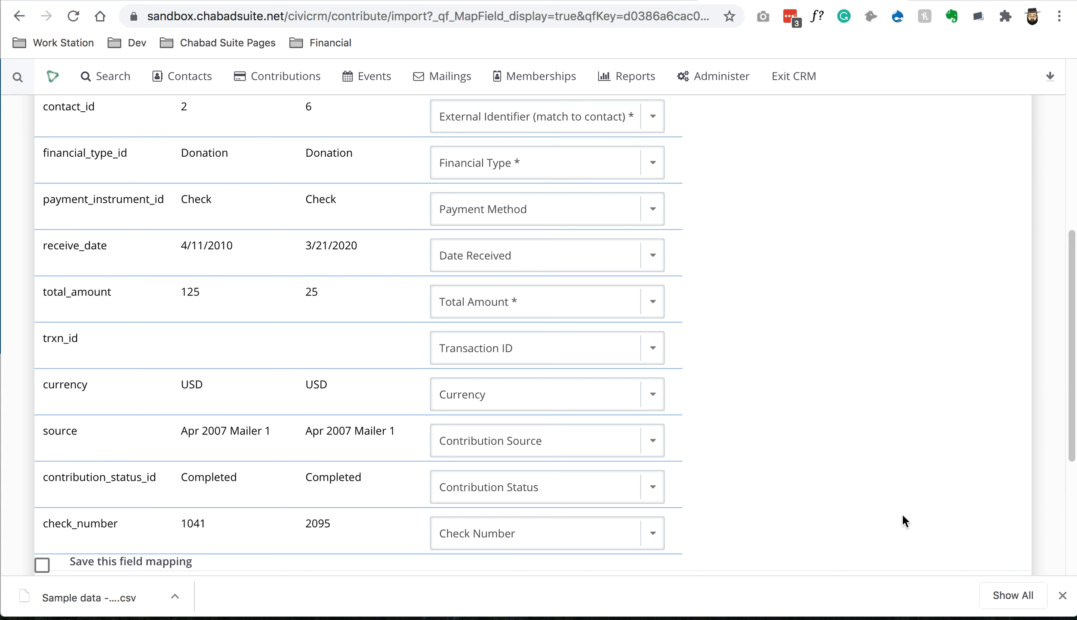
scroll(887, 508, down, 5)
scroll(871, 505, up, 15)
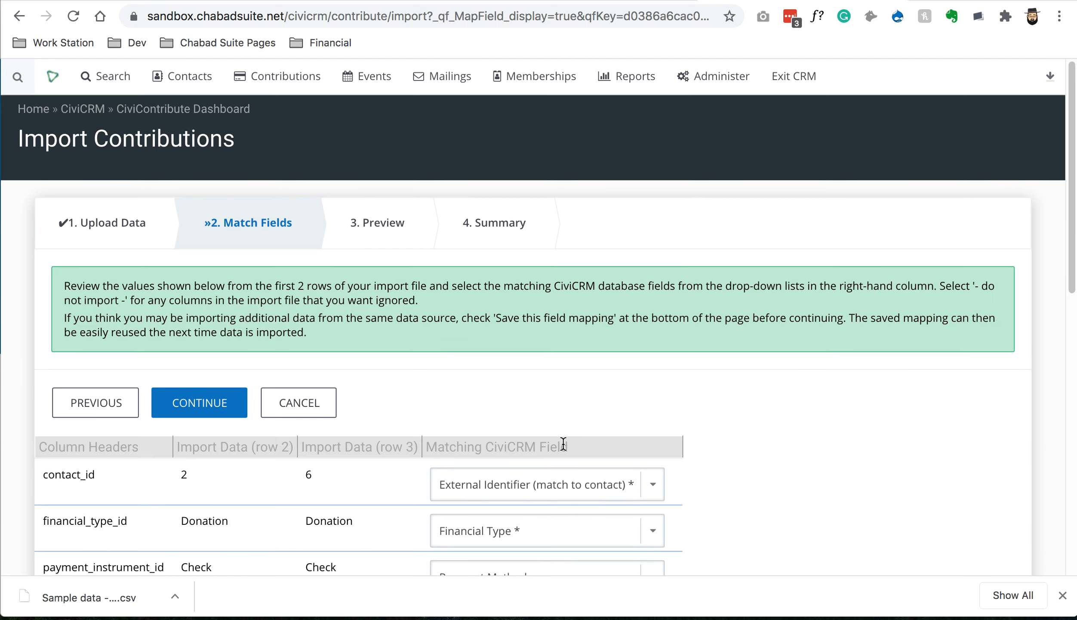
scroll(660, 492, down, 15)
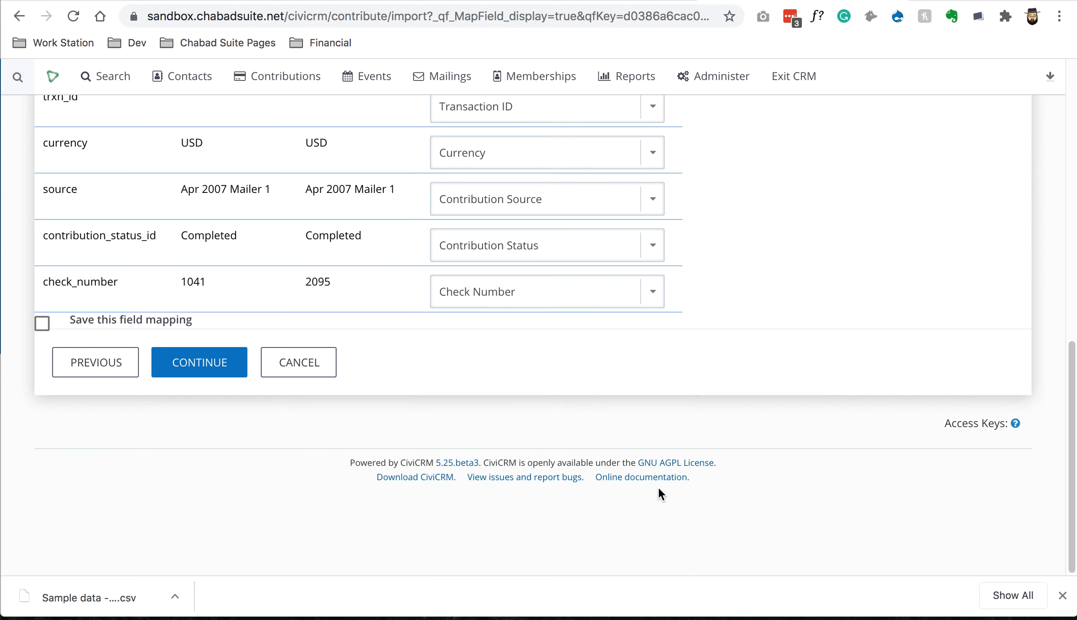
click(42, 323)
click(227, 348)
text(contribution import)
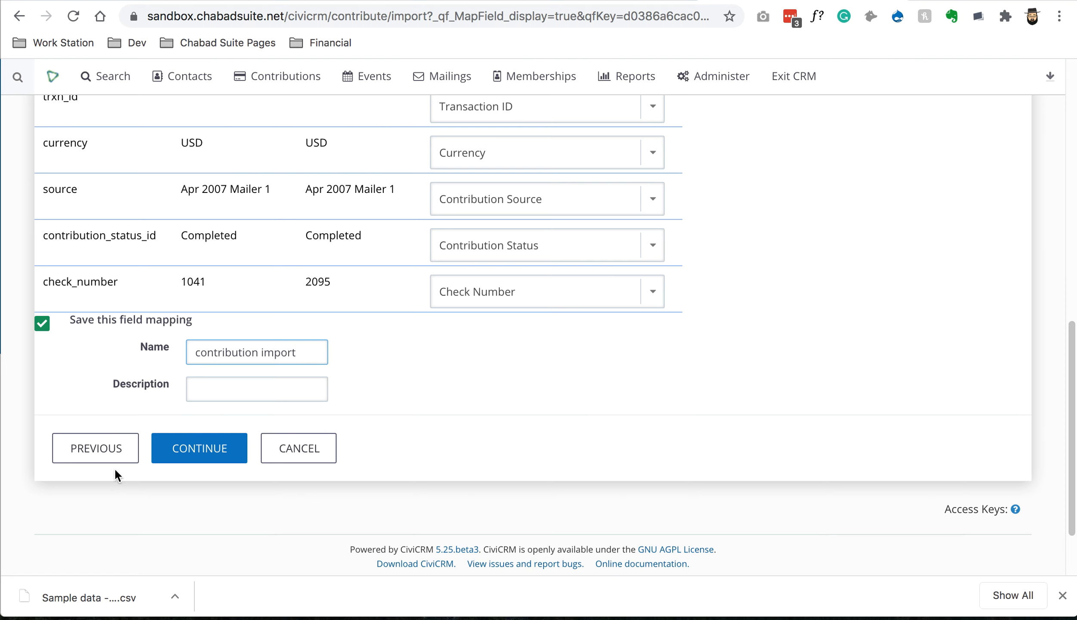
click(209, 457)
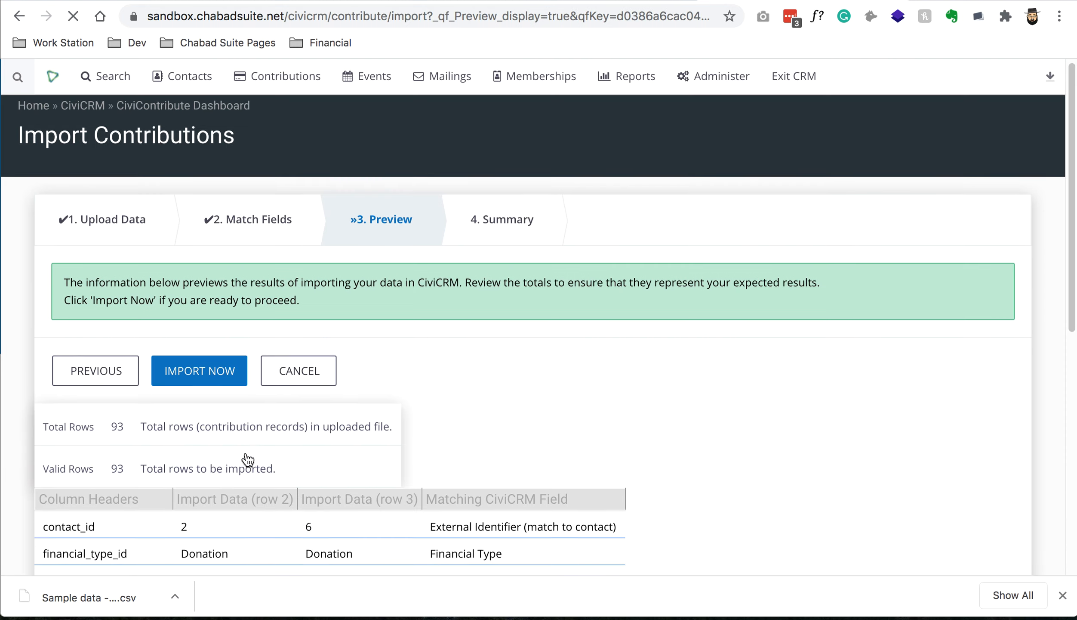
Step: Review the previewed field matches, then run the contribution import and accept the database backup warning
scroll(216, 430, down, 3)
scroll(451, 332, down, 10)
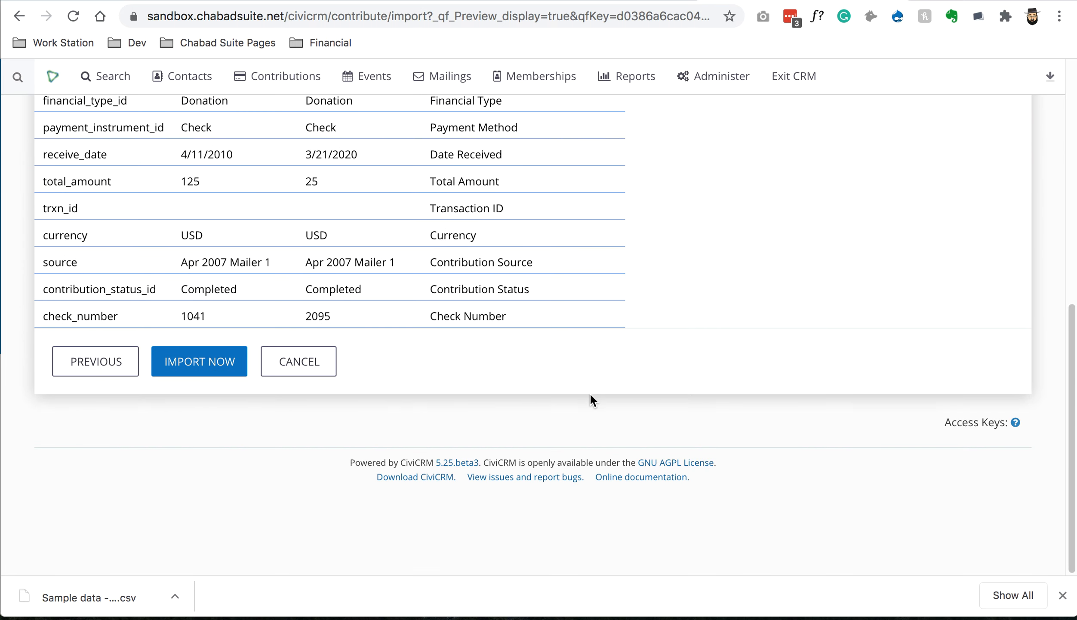
click(210, 371)
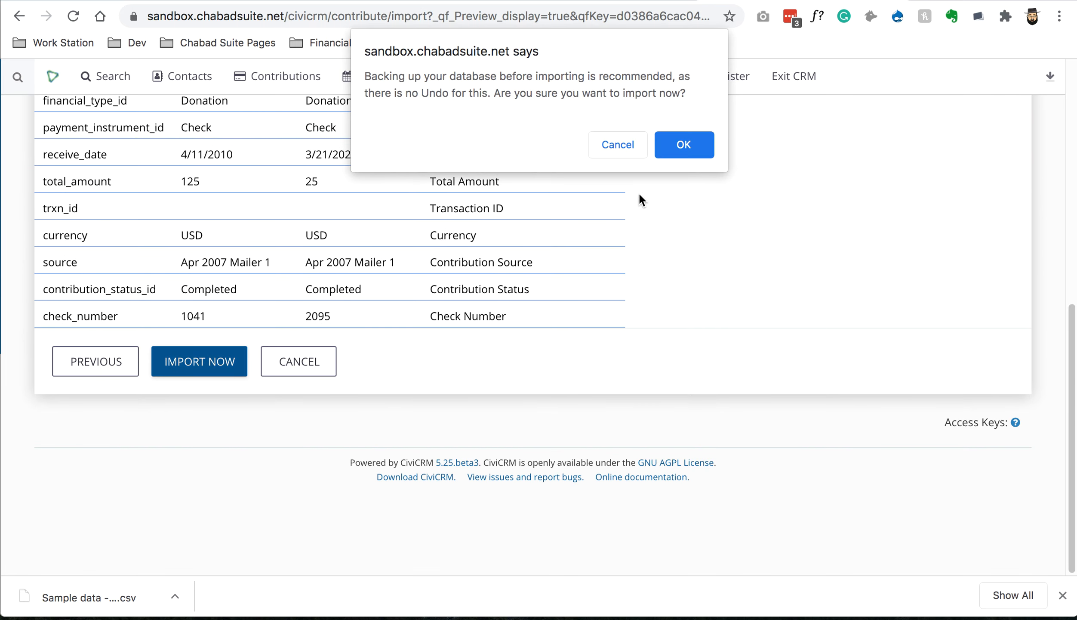
click(683, 138)
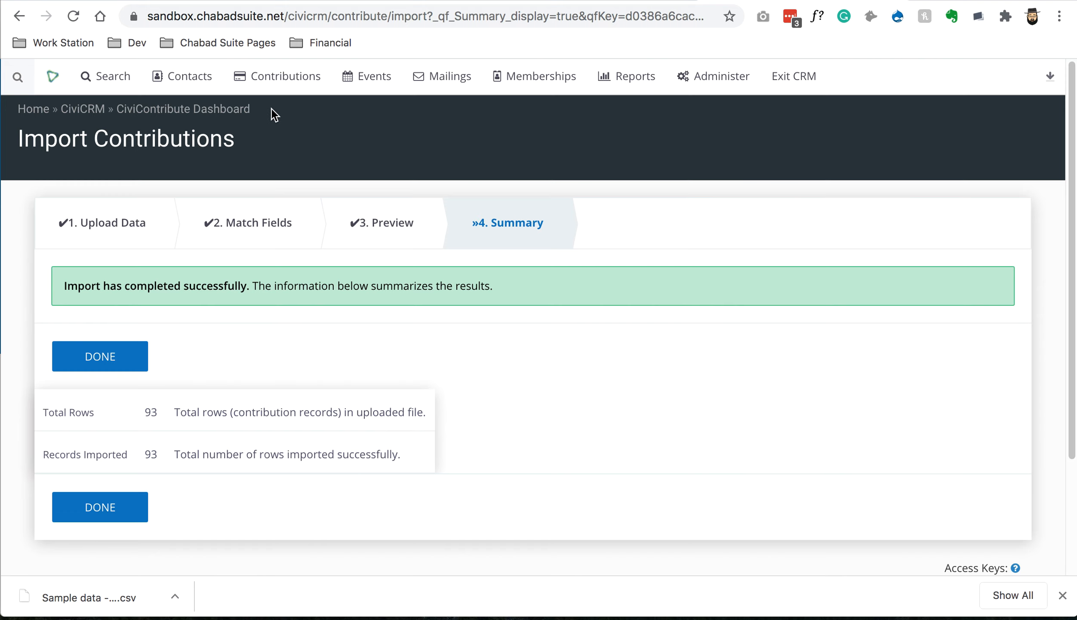
Step: Open the CiviContribute Dashboard and review its contribution charts and the Recent Contributions list
mouse_move(279, 80)
click(259, 112)
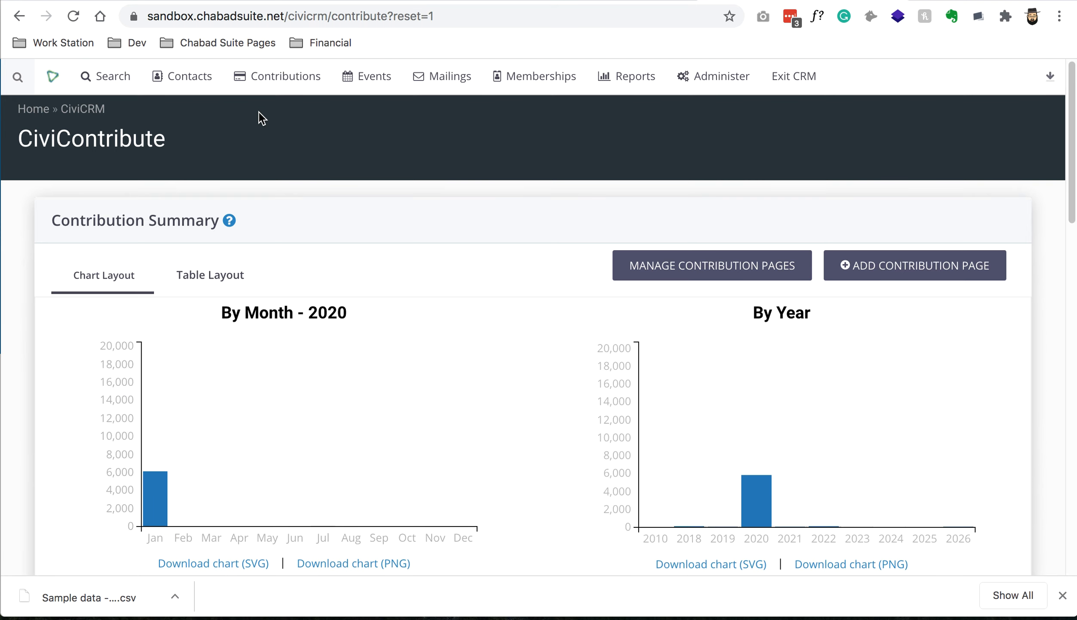
scroll(352, 175, down, 3)
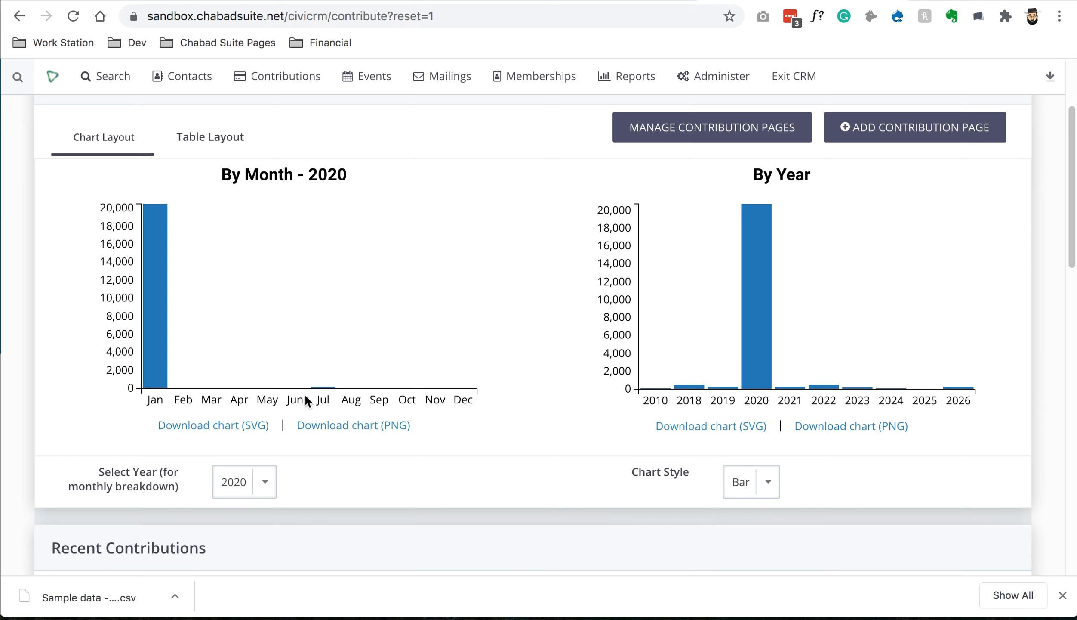
scroll(485, 344, down, 8)
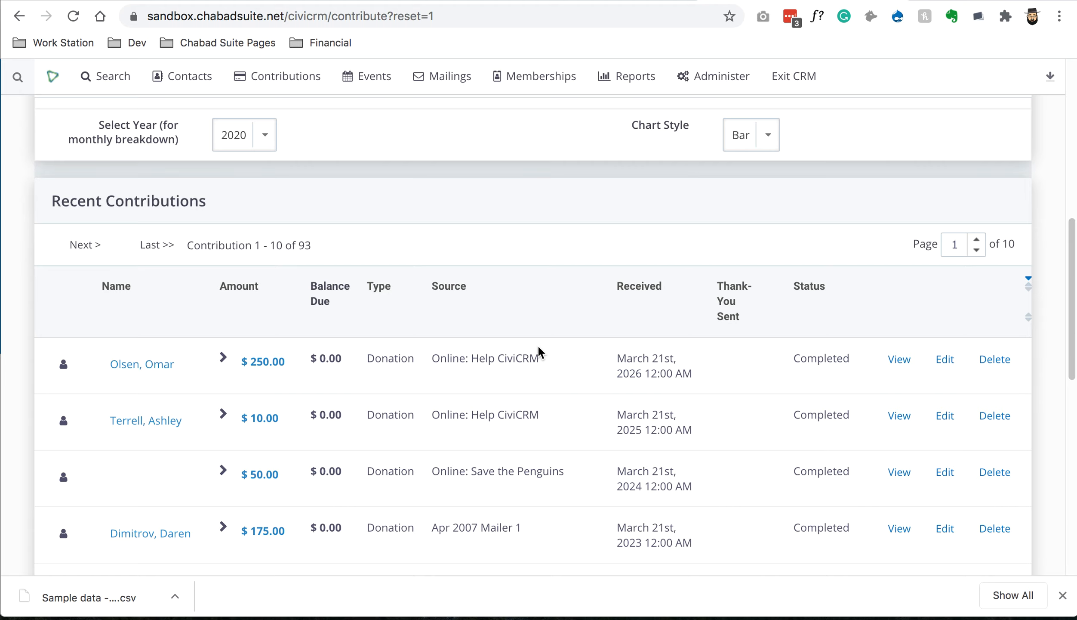
scroll(537, 345, down, 3)
scroll(359, 442, down, 1)
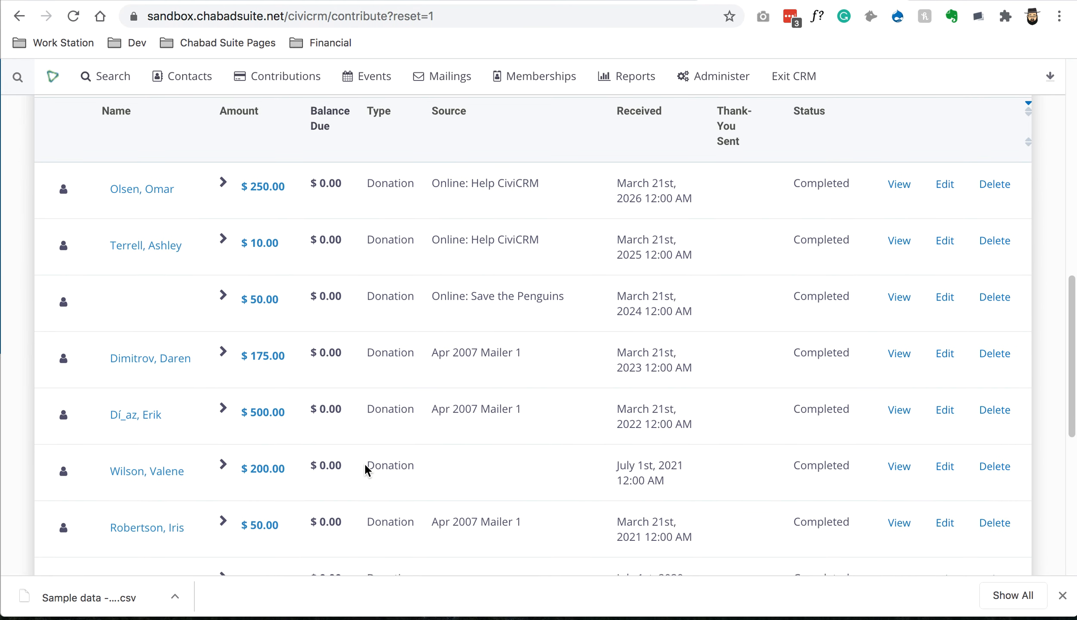
scroll(365, 465, down, 8)
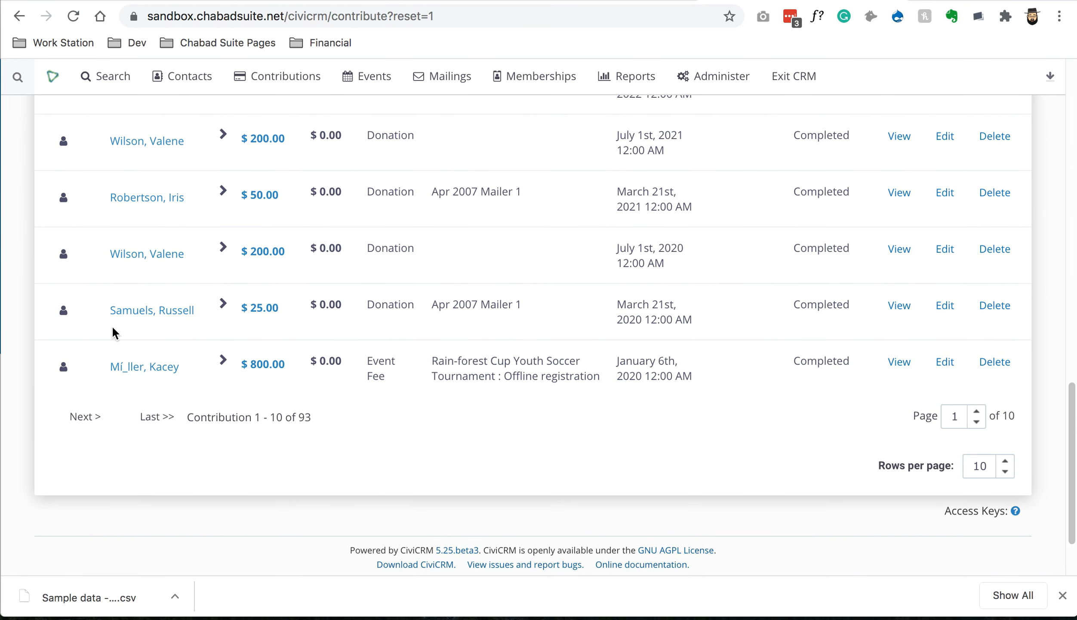
Step: Open the contact behind the $800.00 Event Fee contribution and show that contact's Contributions
click(163, 369)
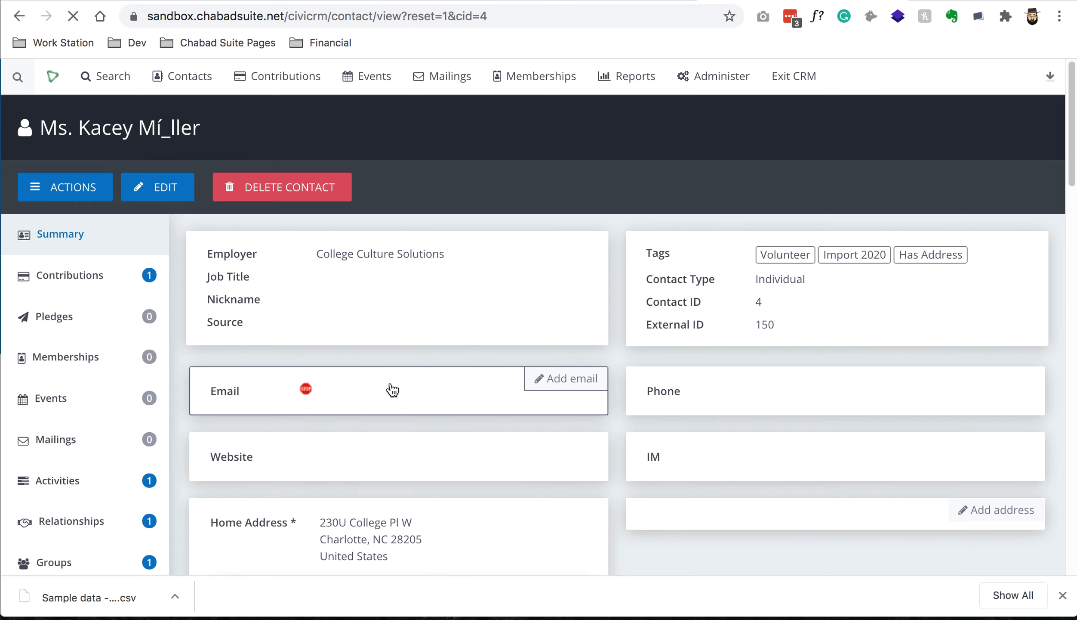
click(87, 275)
scroll(297, 384, down, 3)
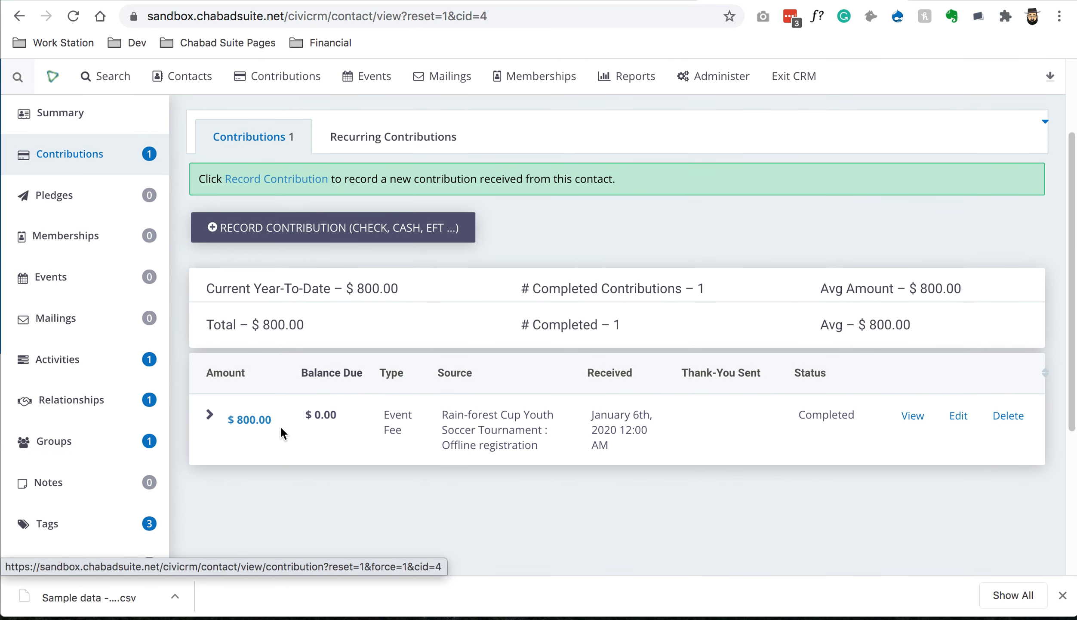
Step: Examine the source and received date of the contact's imported Event Fee contribution
drag(441, 426, 543, 431)
click(496, 432)
click(541, 432)
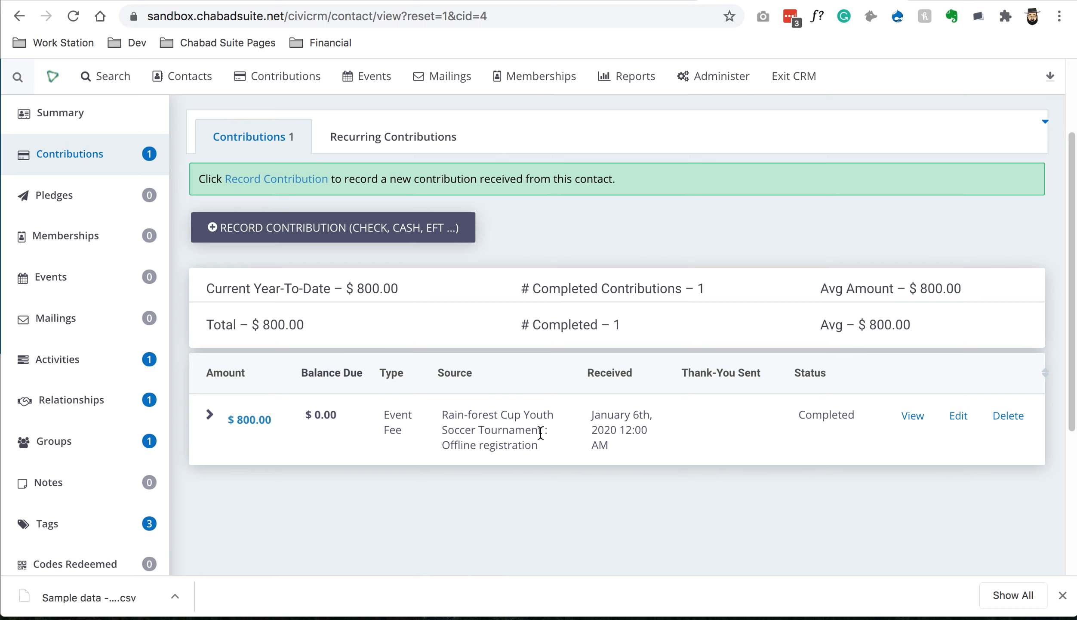
drag(618, 413, 613, 458)
click(620, 436)
click(614, 458)
scroll(894, 462, down, 5)
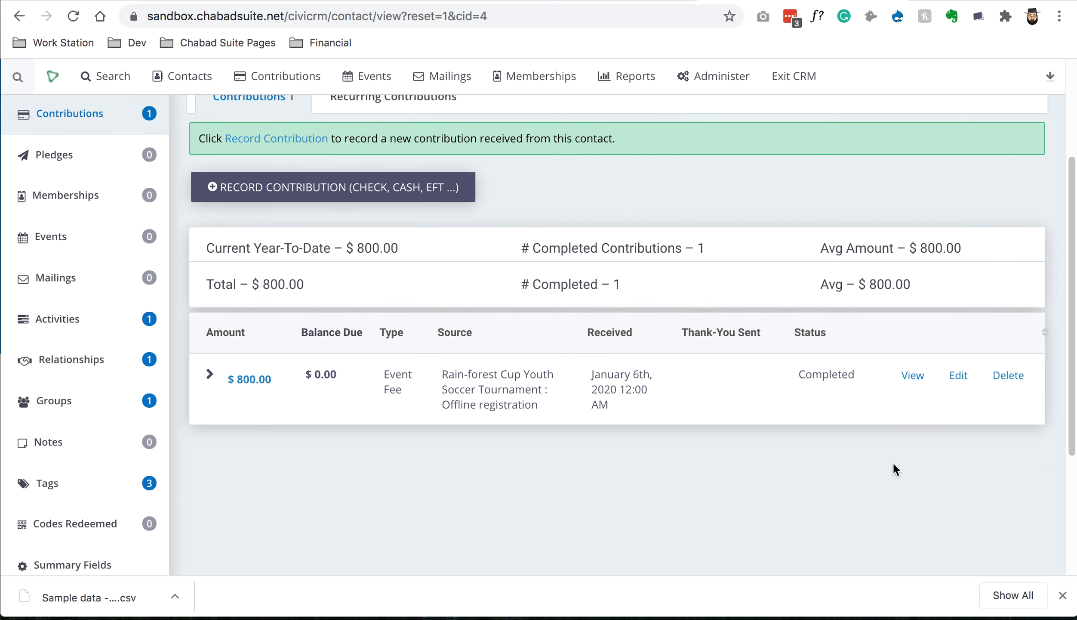